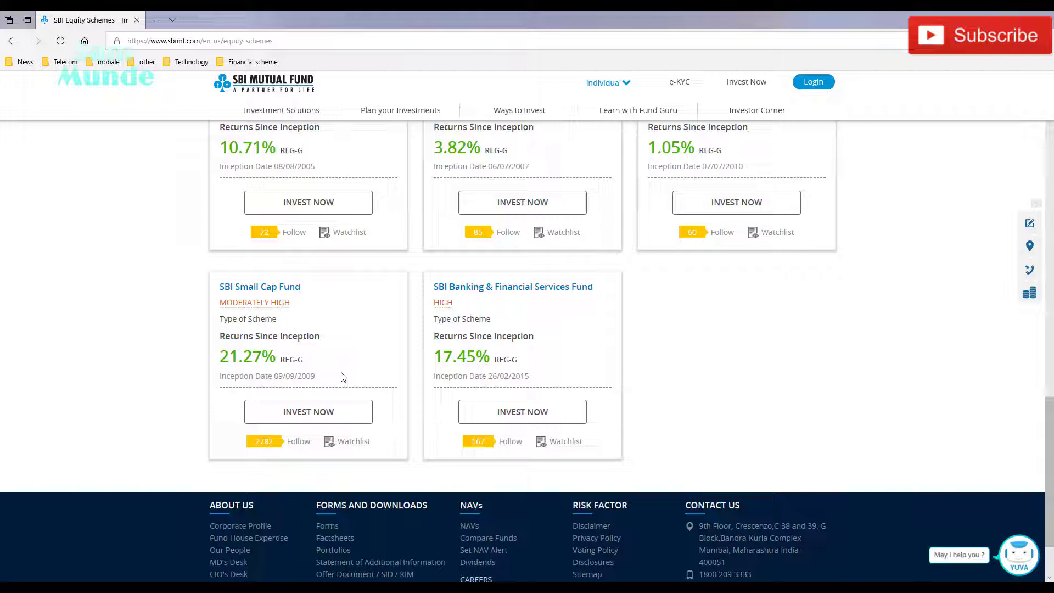
Leave the equity schemes overview and open the customer login page
mouse_move(282, 304)
scroll(258, 420, "up", 8)
scroll(269, 424, "up", 1)
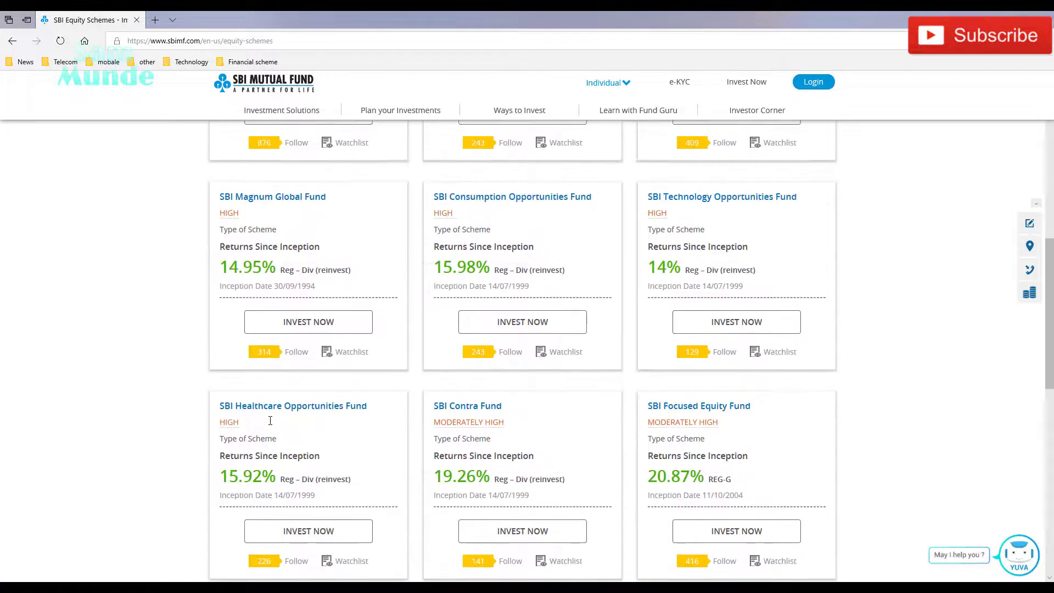
scroll(270, 420, "up", 2)
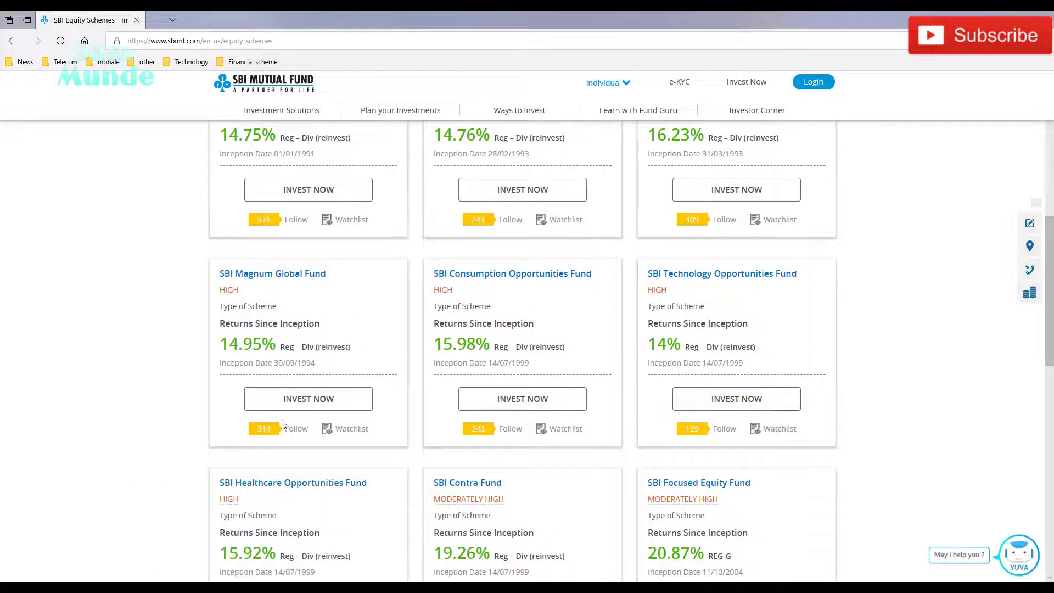
scroll(288, 402, "up", 7)
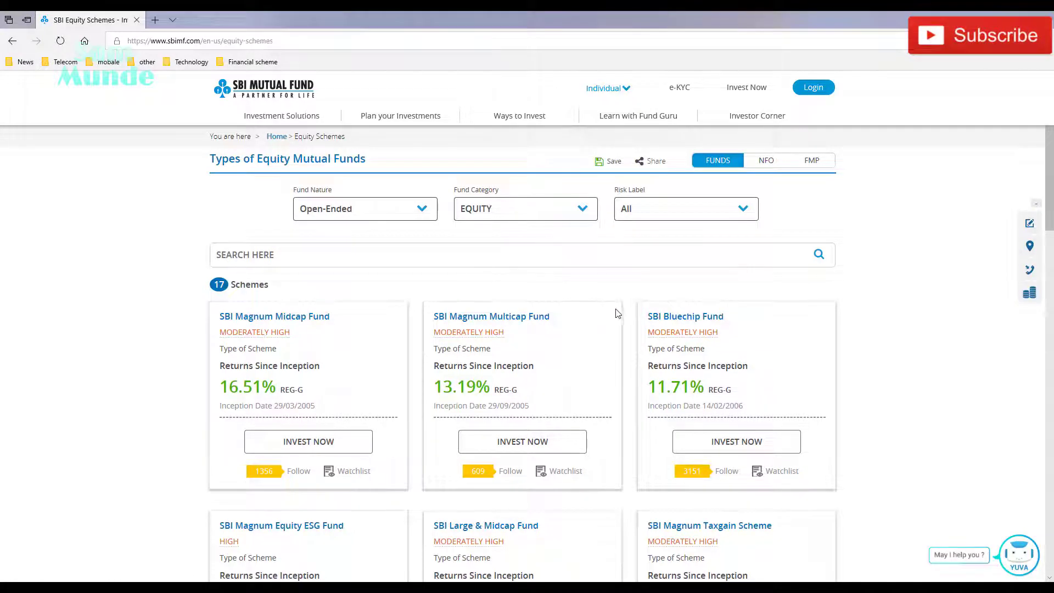
left_click(820, 95)
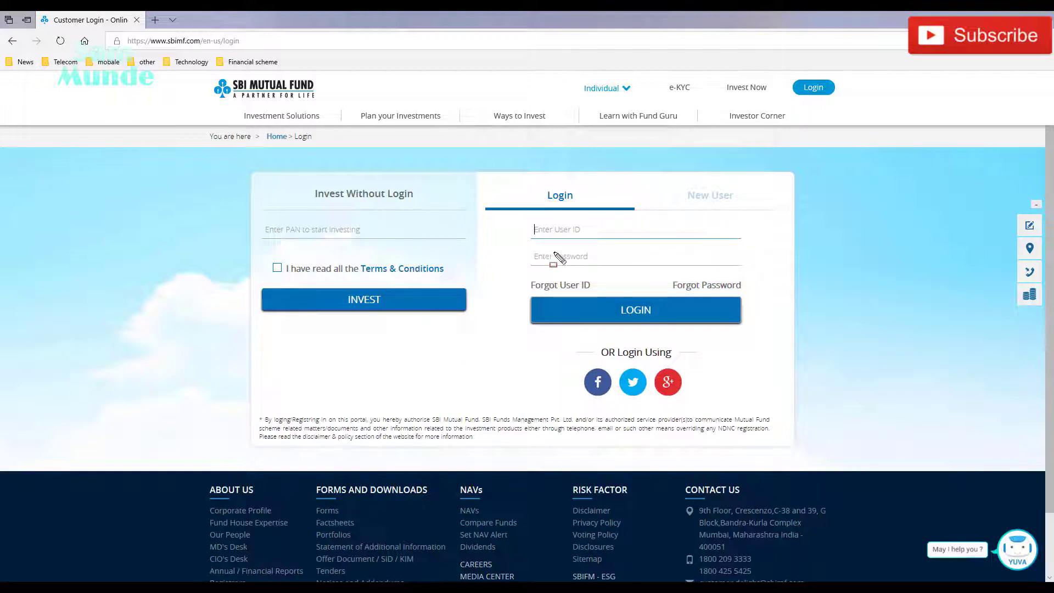
mouse_move(510, 216)
left_mouse_down()
mouse_move(676, 272)
mouse_move(755, 274)
left_mouse_up()
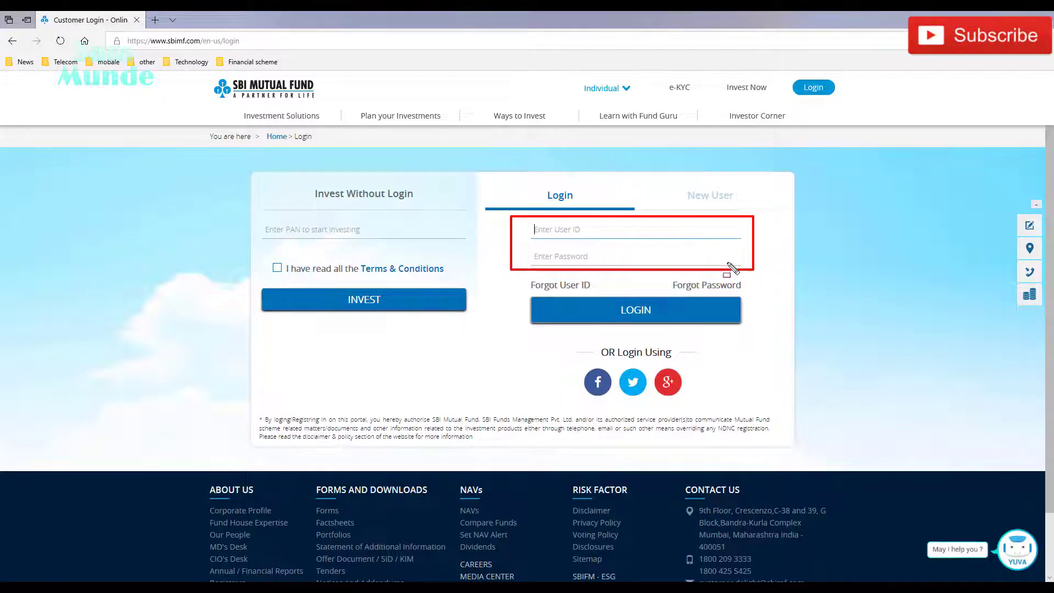
left_click_drag(526, 220, 604, 244)
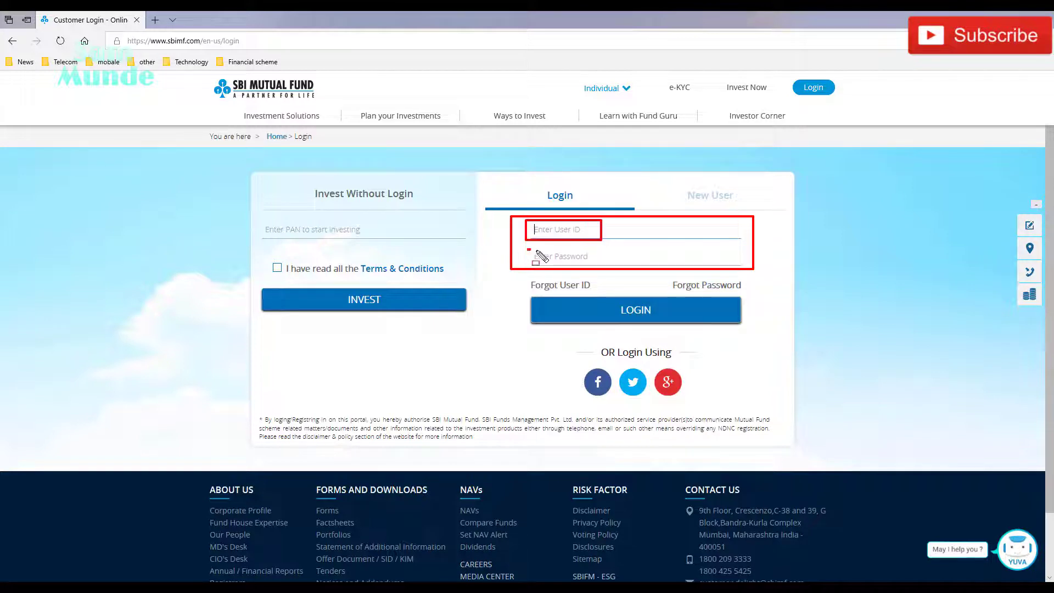
left_click_drag(527, 249, 608, 255)
left_click_drag(608, 314, 664, 304)
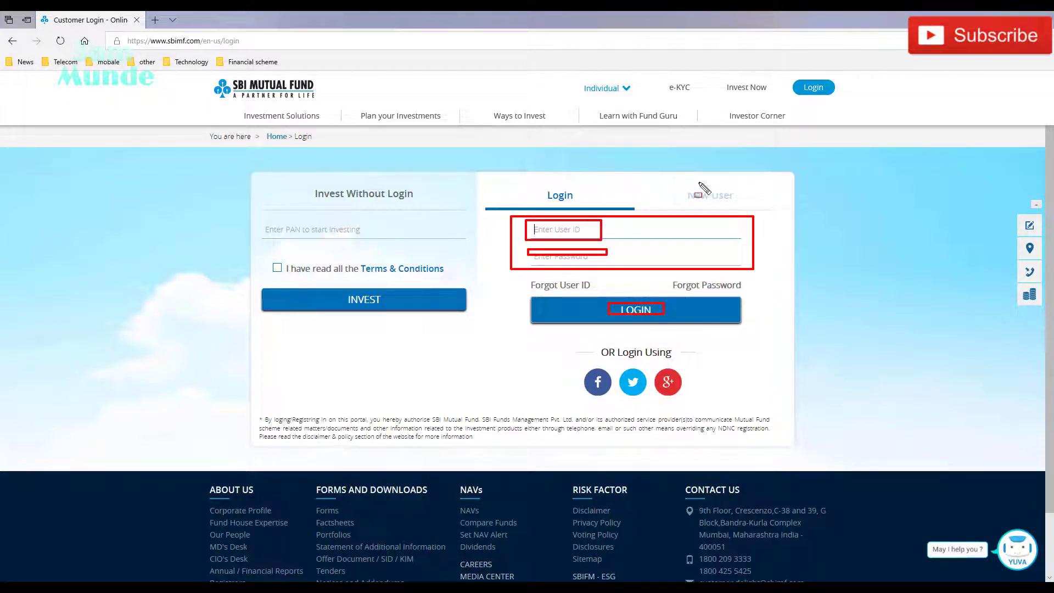
left_click_drag(666, 181, 752, 206)
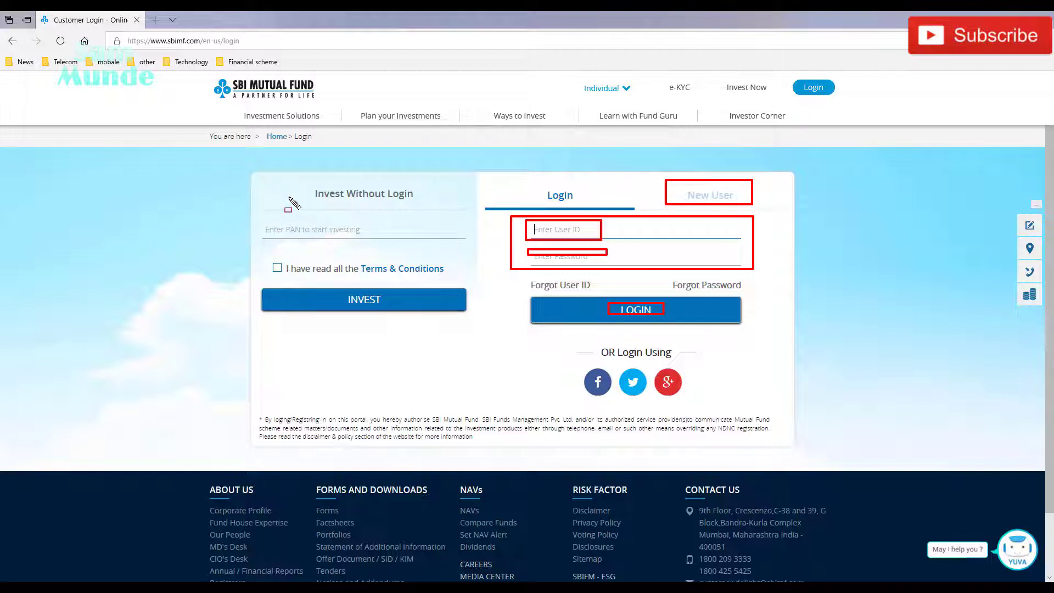
mouse_move(255, 195)
left_mouse_down()
mouse_move(365, 250)
mouse_move(472, 249)
left_mouse_up()
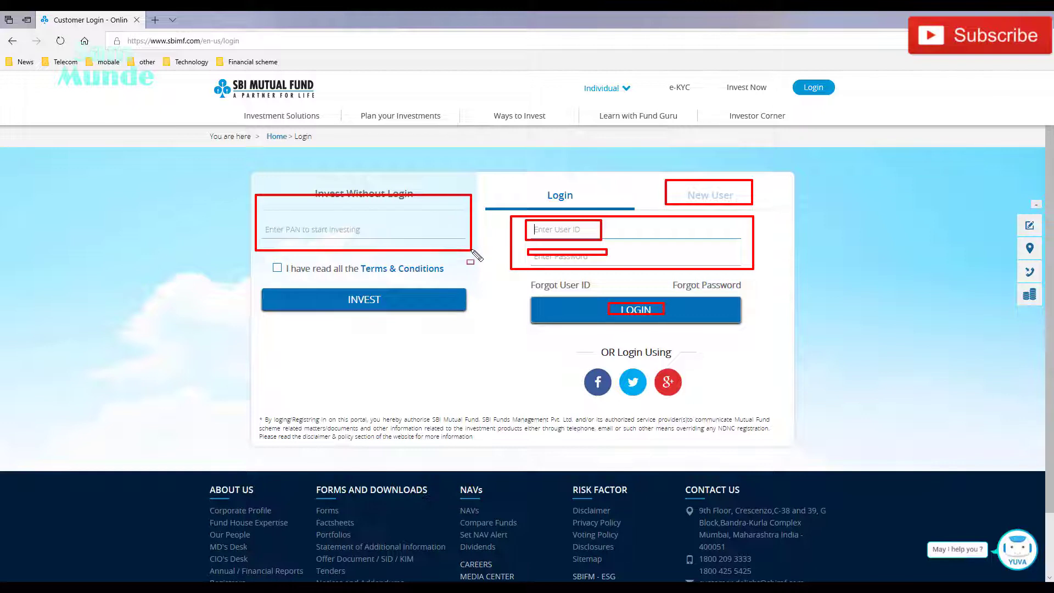
left_click_drag(330, 289, 383, 311)
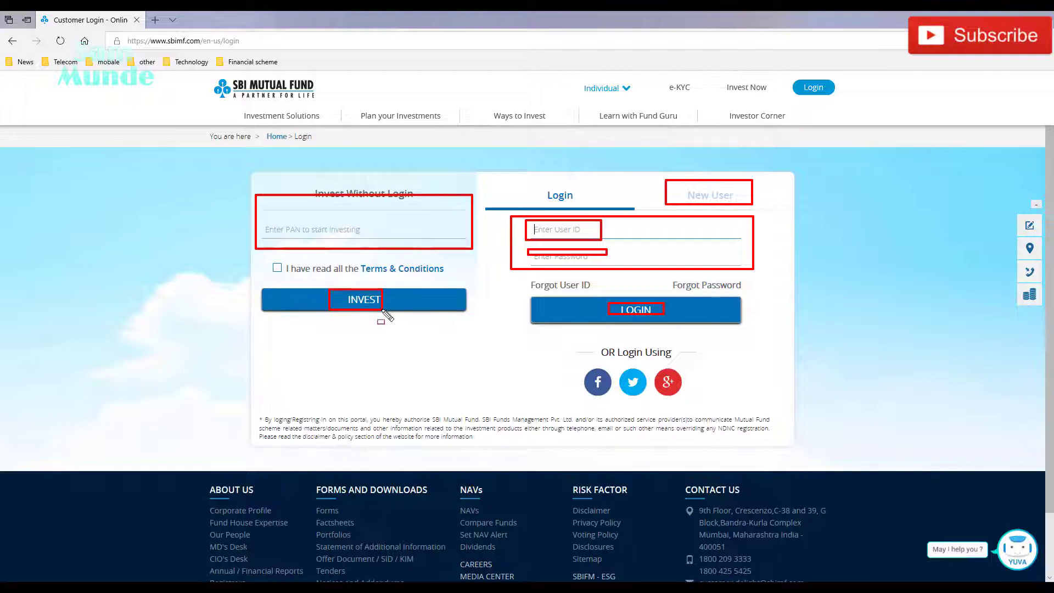
key("Escape")
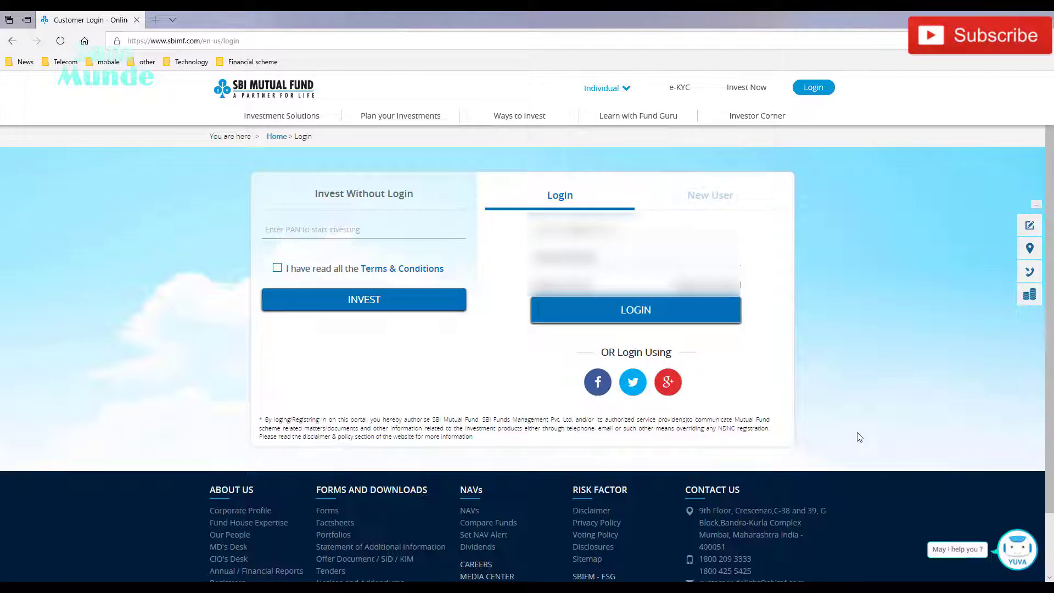
mouse_move(487, 207)
left_mouse_down()
mouse_move(611, 287)
mouse_move(773, 272)
left_mouse_up()
left_click_drag(513, 296, 794, 329)
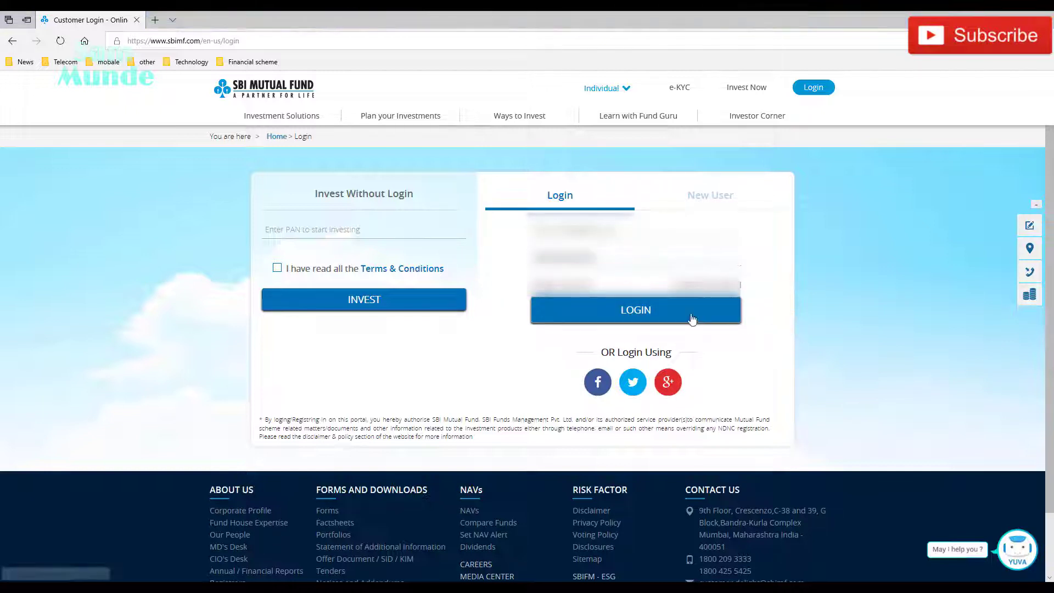
Log in to the investor account and start a new investment from the portfolio page
left_click(662, 314)
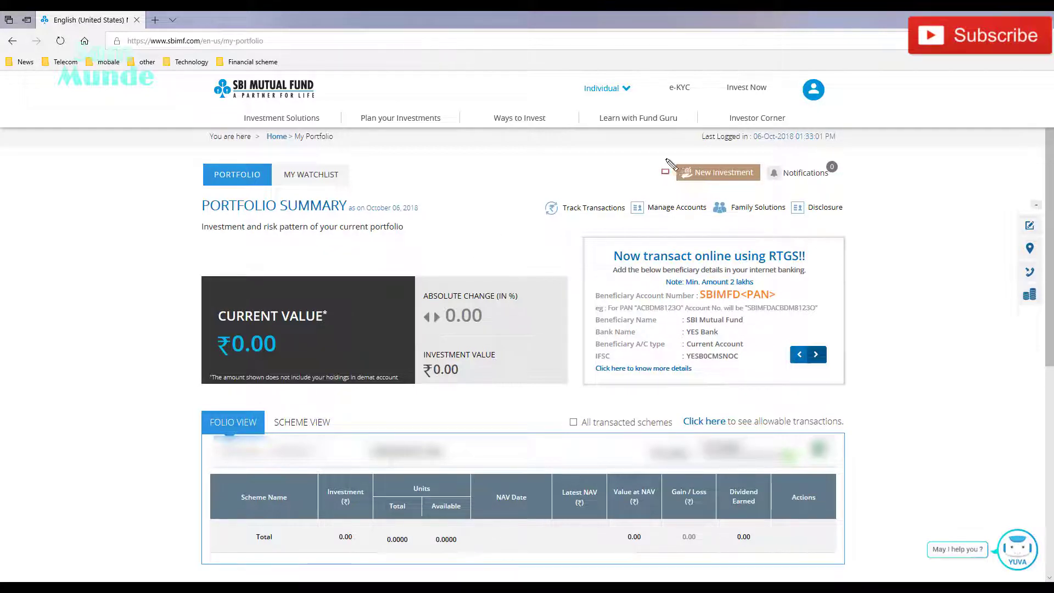
left_click_drag(662, 158, 766, 191)
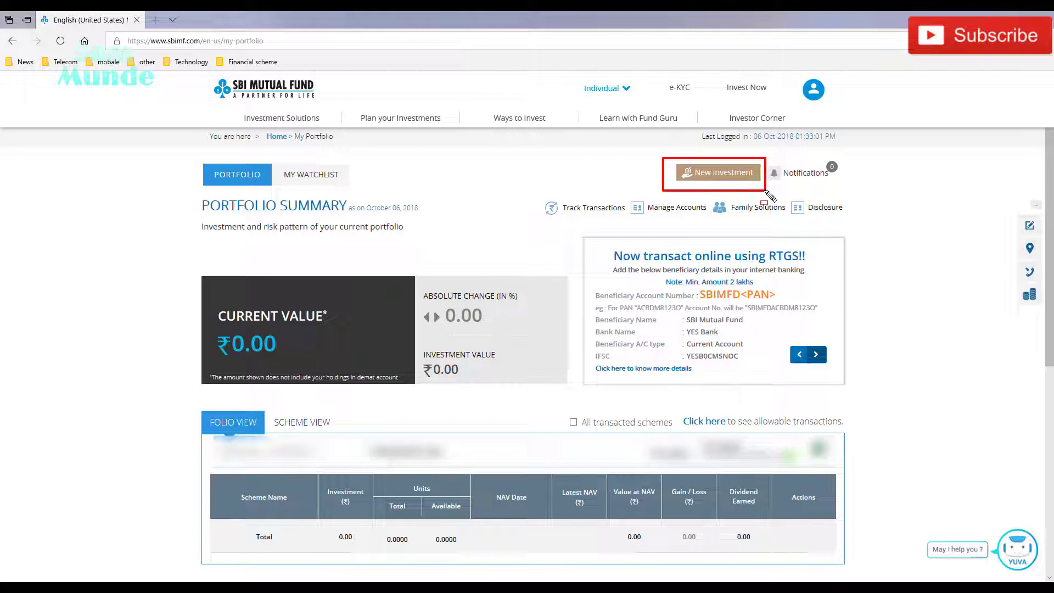
key("Escape")
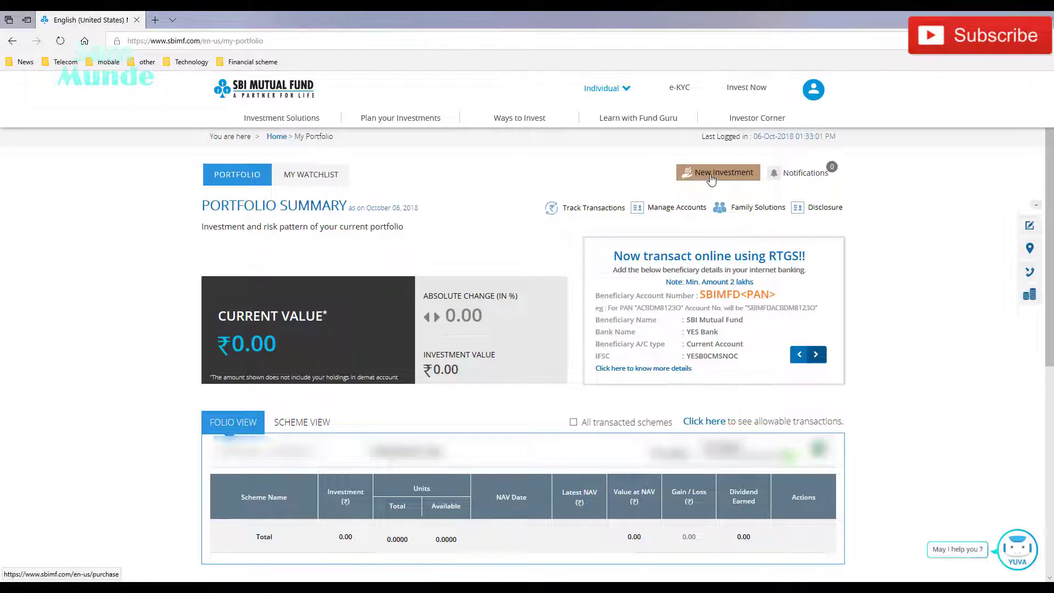
left_click(711, 174)
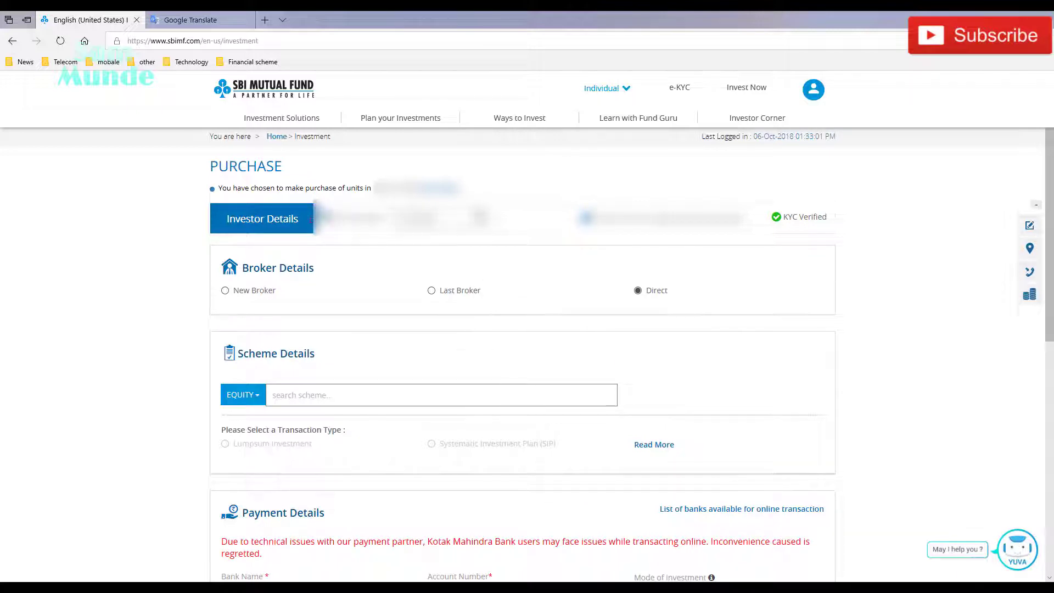
Review the investor, broker, scheme and payment details sections of the purchase form
left_click_drag(317, 203, 511, 236)
mouse_move(562, 196)
left_mouse_down()
mouse_move(829, 245)
mouse_move(847, 237)
left_mouse_up()
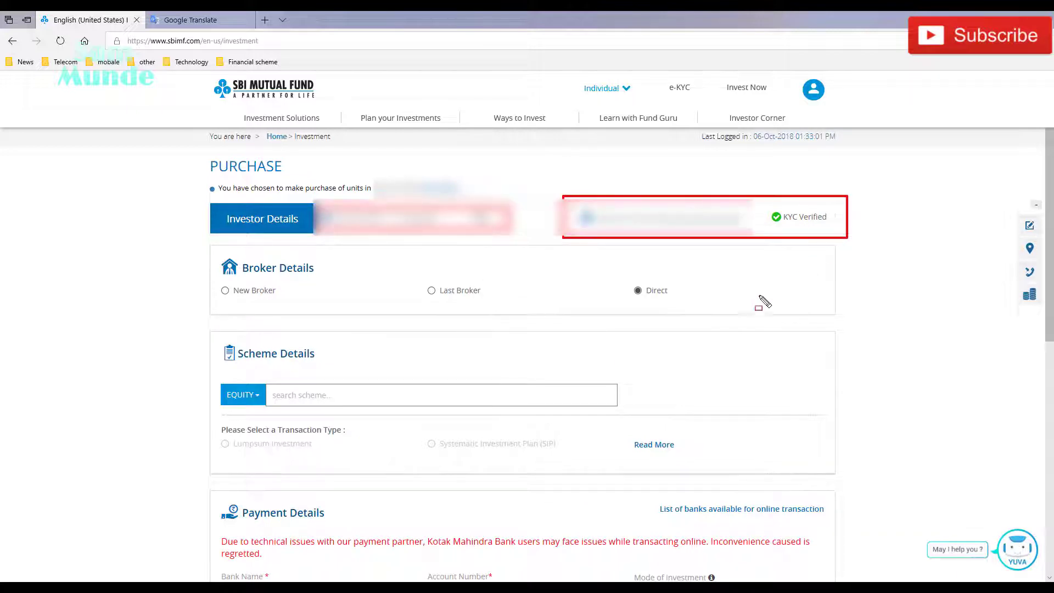
left_click_drag(212, 341, 350, 360)
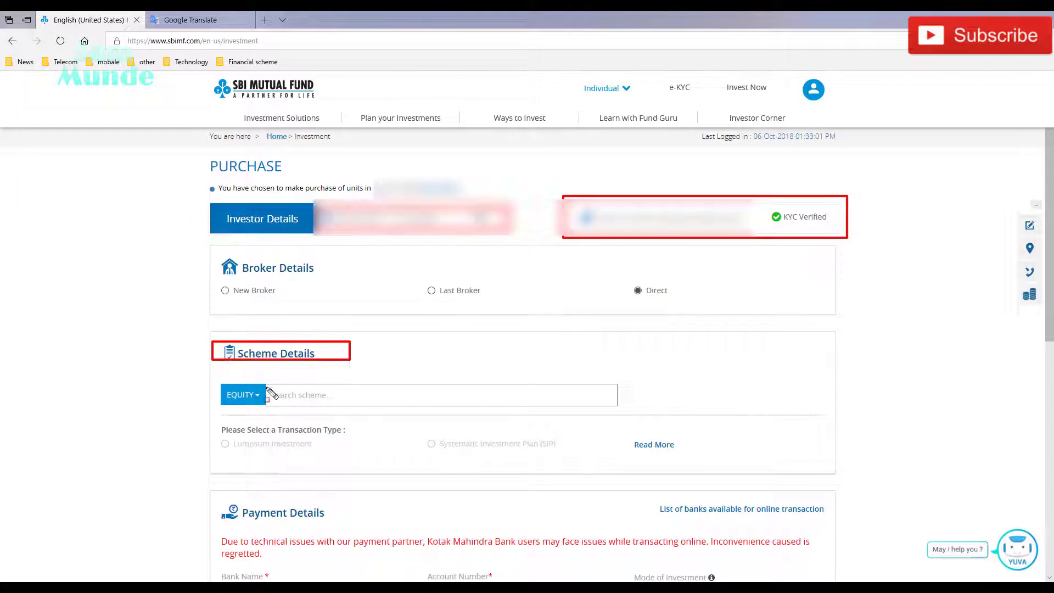
mouse_move(215, 386)
left_mouse_down()
mouse_move(269, 415)
mouse_move(261, 406)
left_mouse_up()
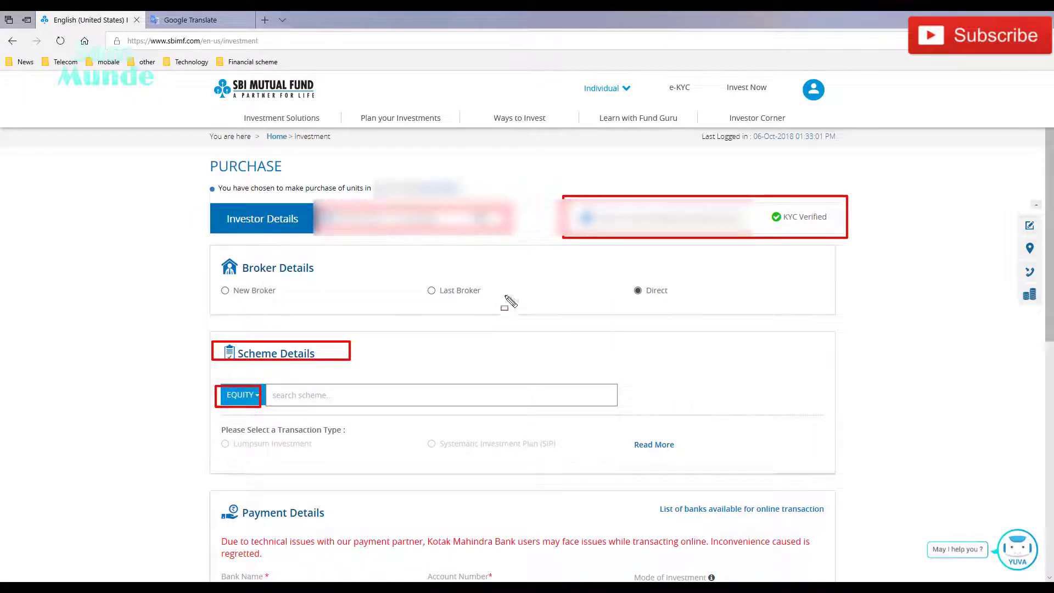
left_click_drag(621, 281, 699, 306)
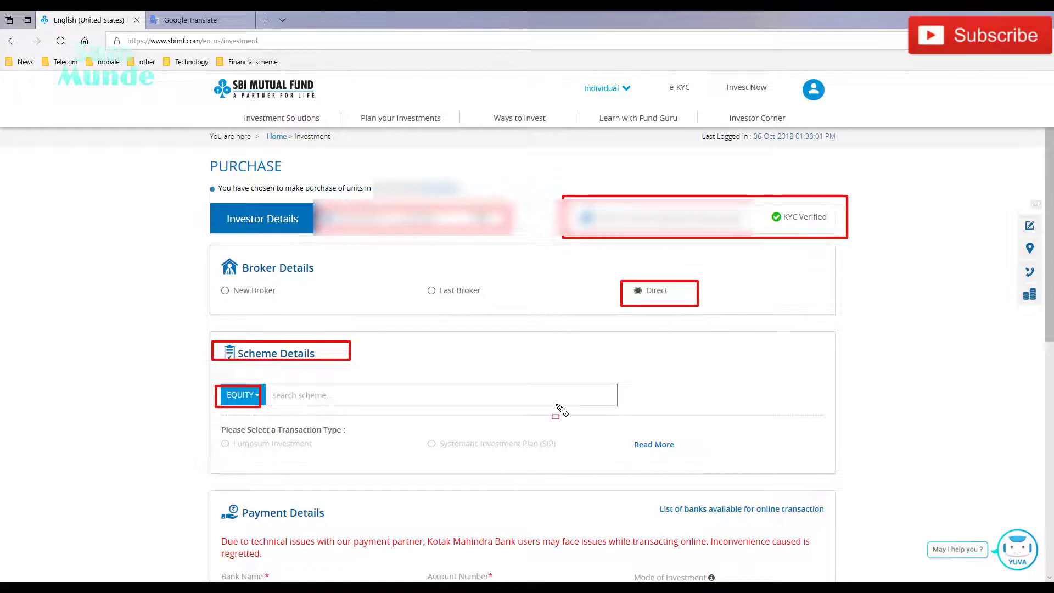
scroll(428, 395, "down", 3)
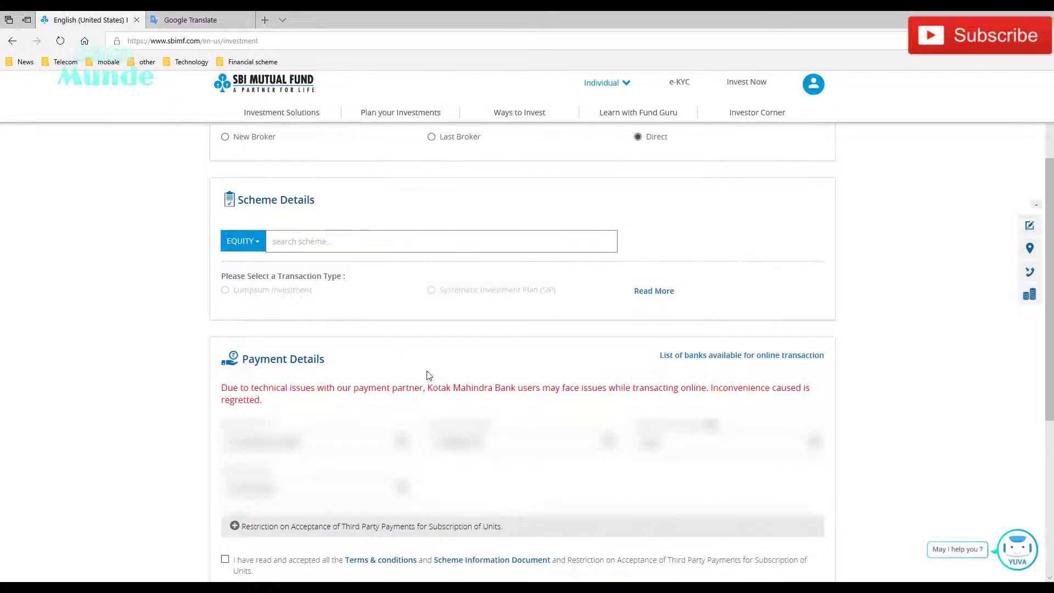
left_click_drag(213, 342, 358, 370)
mouse_move(199, 423)
left_mouse_down()
mouse_move(277, 467)
mouse_move(528, 519)
mouse_move(867, 515)
mouse_move(828, 513)
left_mouse_up()
scroll(369, 403, "up", 3)
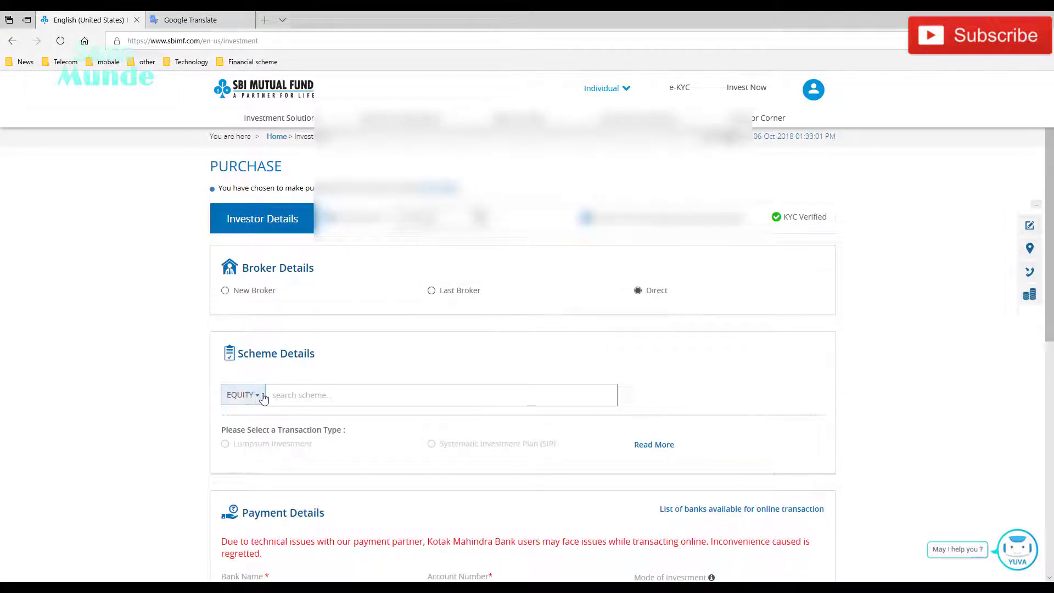
Choose the EQUITY scheme SBI Small Cap Fund - Direct Plan - Growth and dismiss the notice
left_click(311, 396)
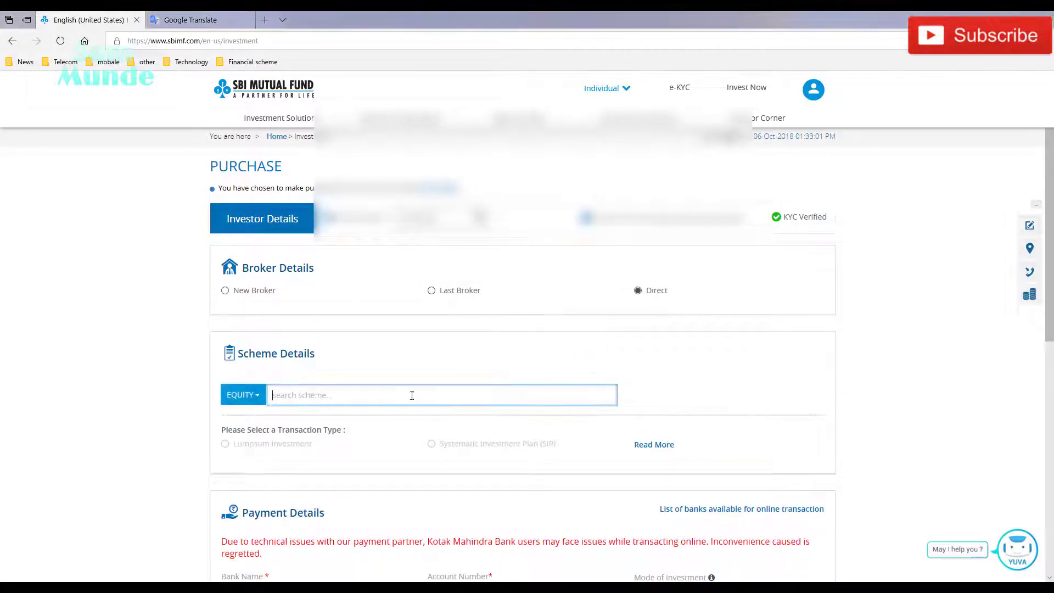
scroll(384, 394, "down", 1)
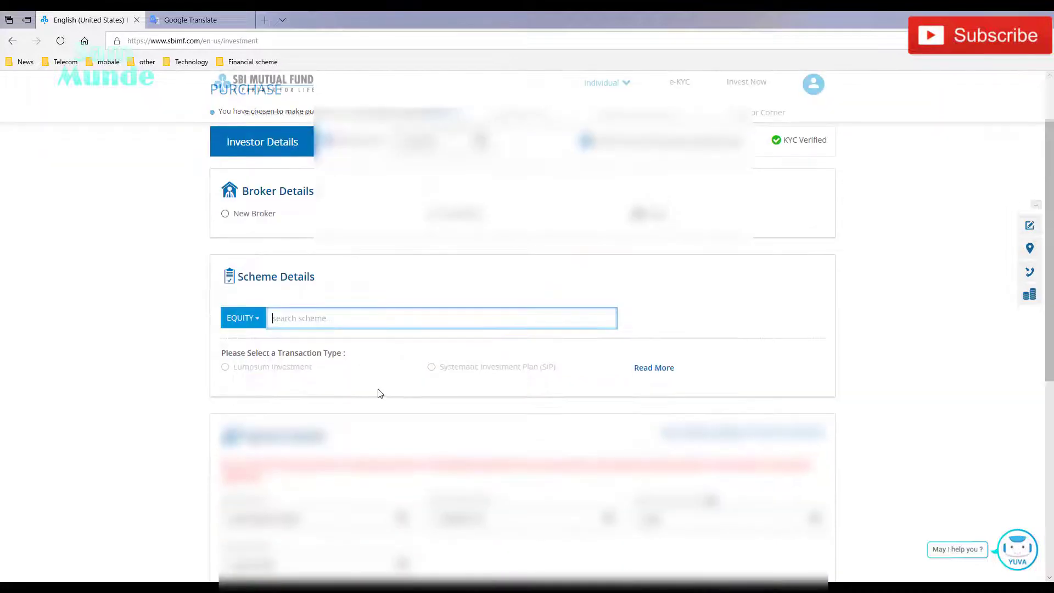
left_click(256, 323)
left_click(247, 362)
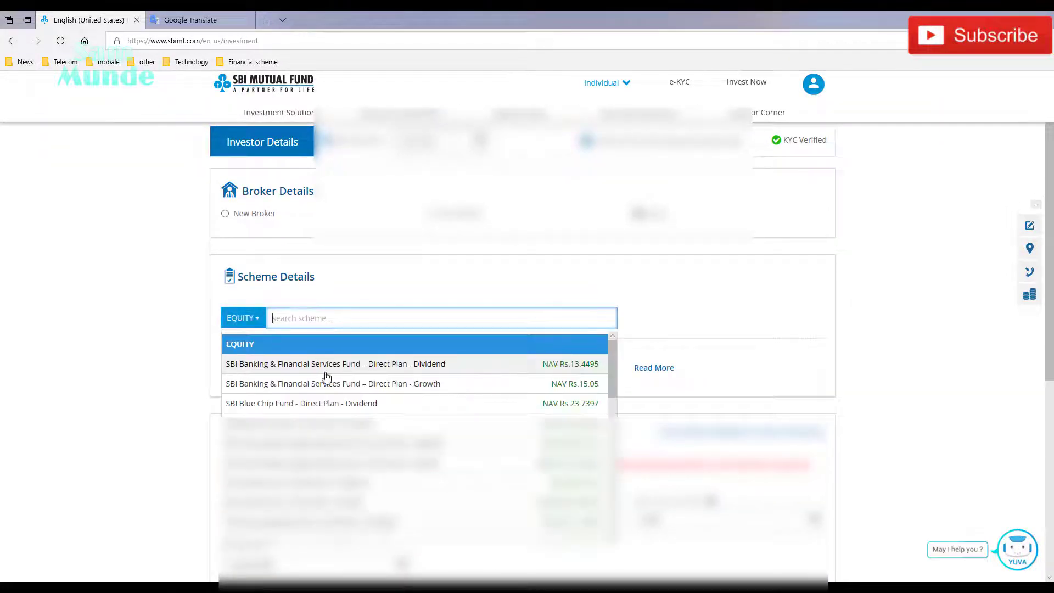
scroll(381, 402, "down", 10)
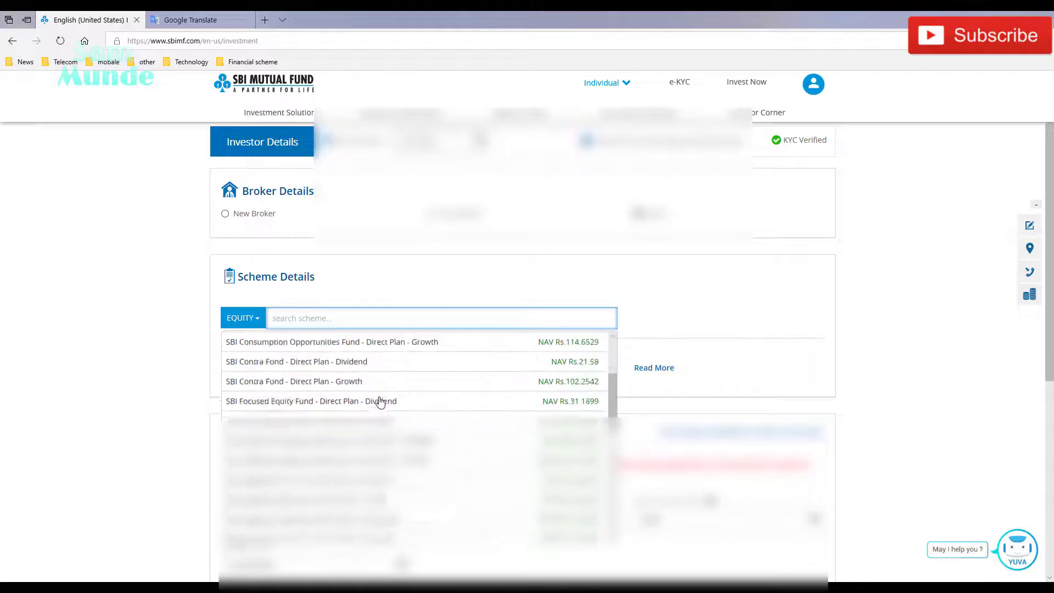
scroll(381, 403, "down", 1)
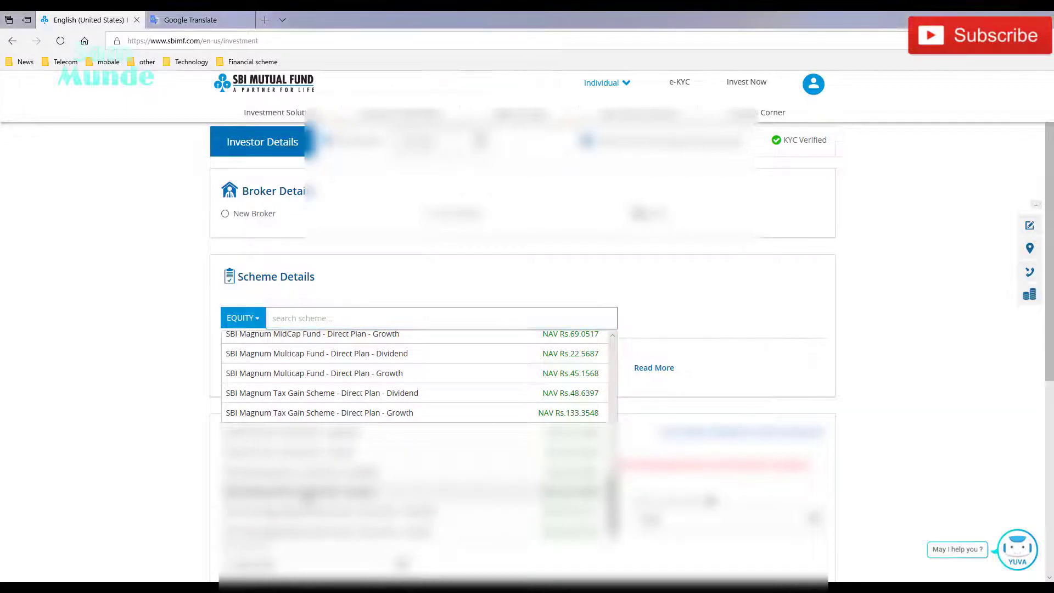
left_click(307, 492)
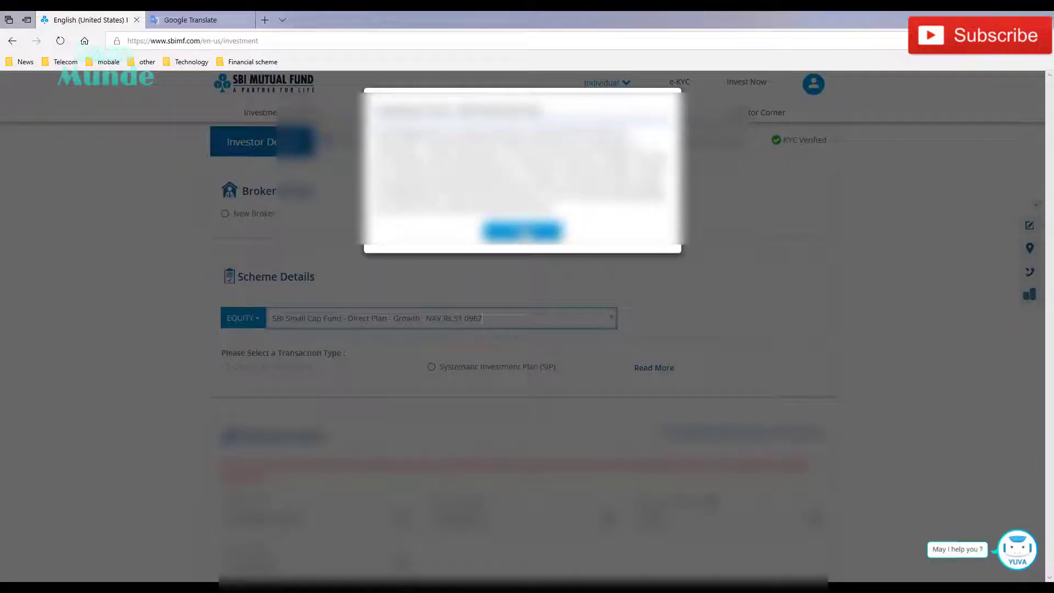
left_click(524, 232)
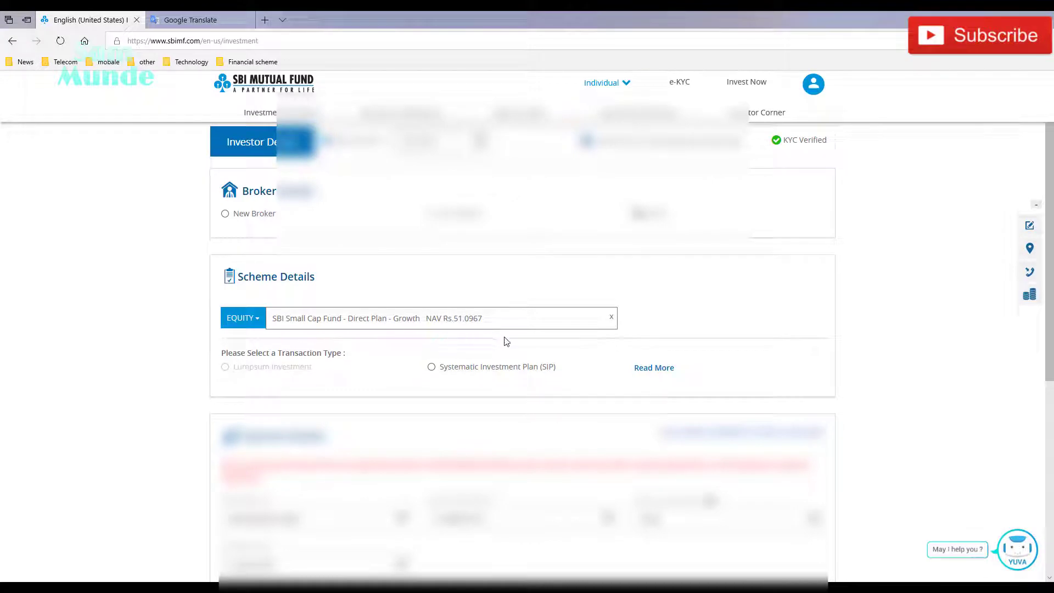
Select Systematic Investment Plan (SIP) as the transaction type and set the instalment amount to 2000 rupees
scroll(502, 338, "down", 1)
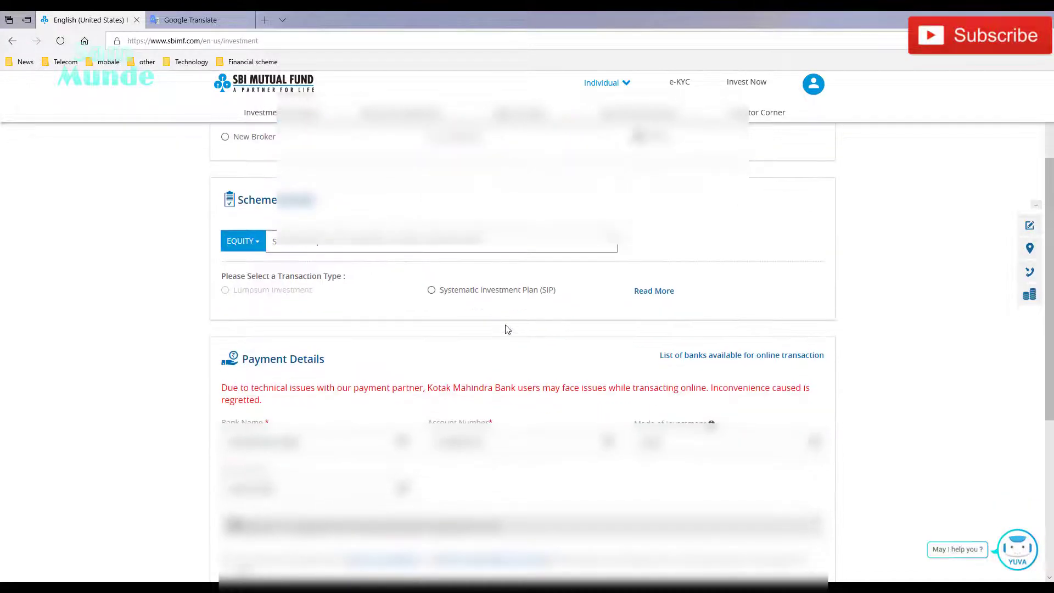
left_click_drag(418, 279, 570, 306)
left_click(432, 290)
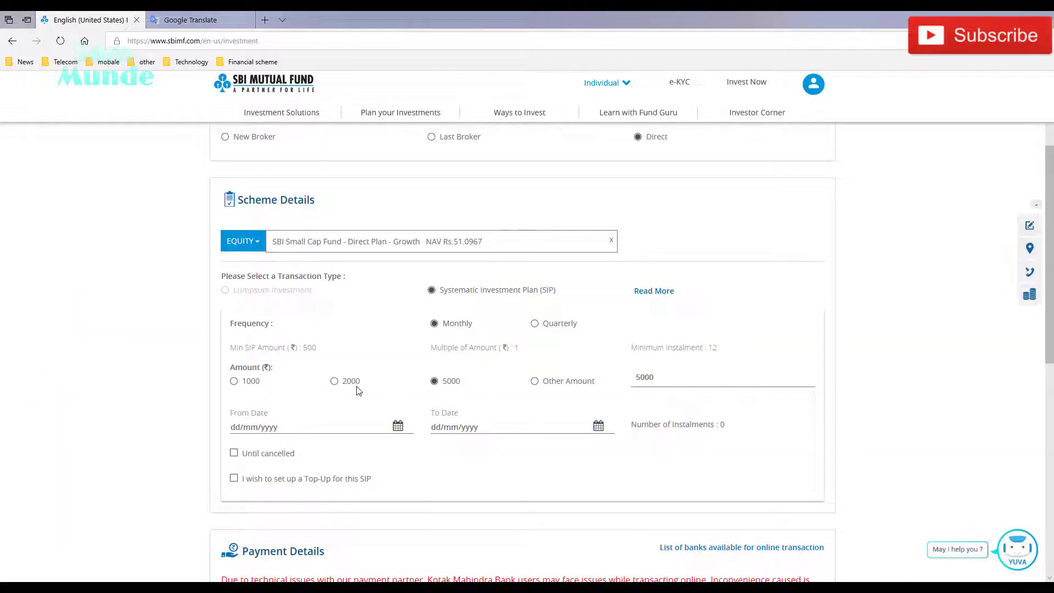
left_click(334, 381)
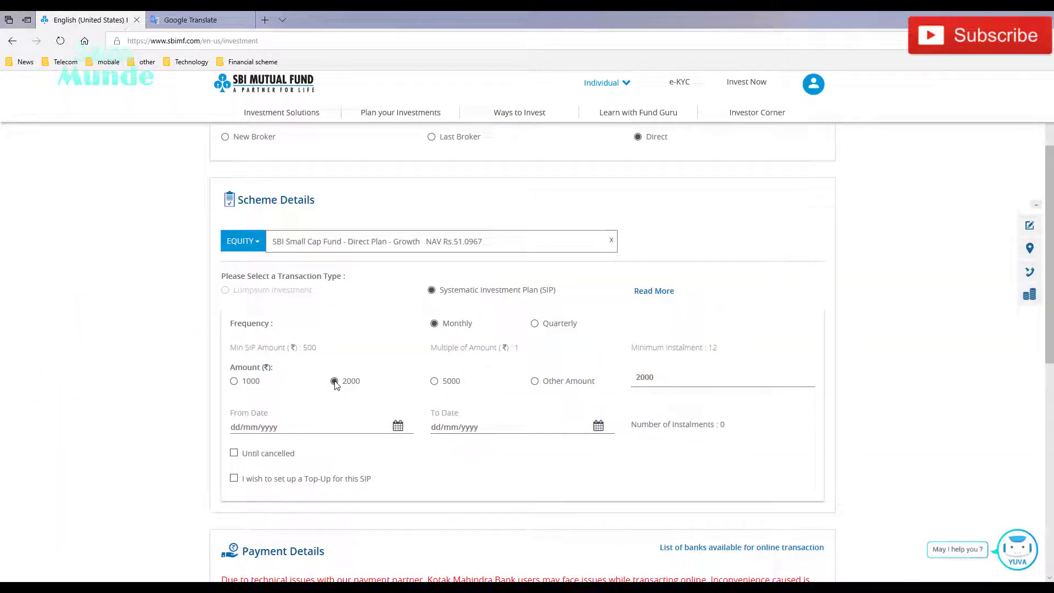
Set the SIP's From Date to 13/10/2018
left_click(398, 427)
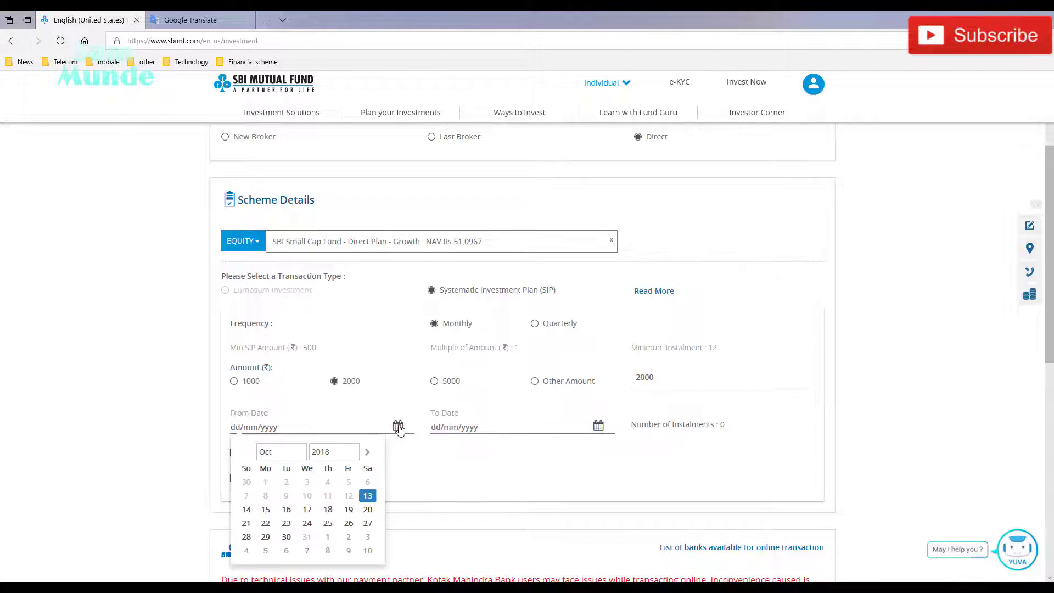
left_click(370, 497)
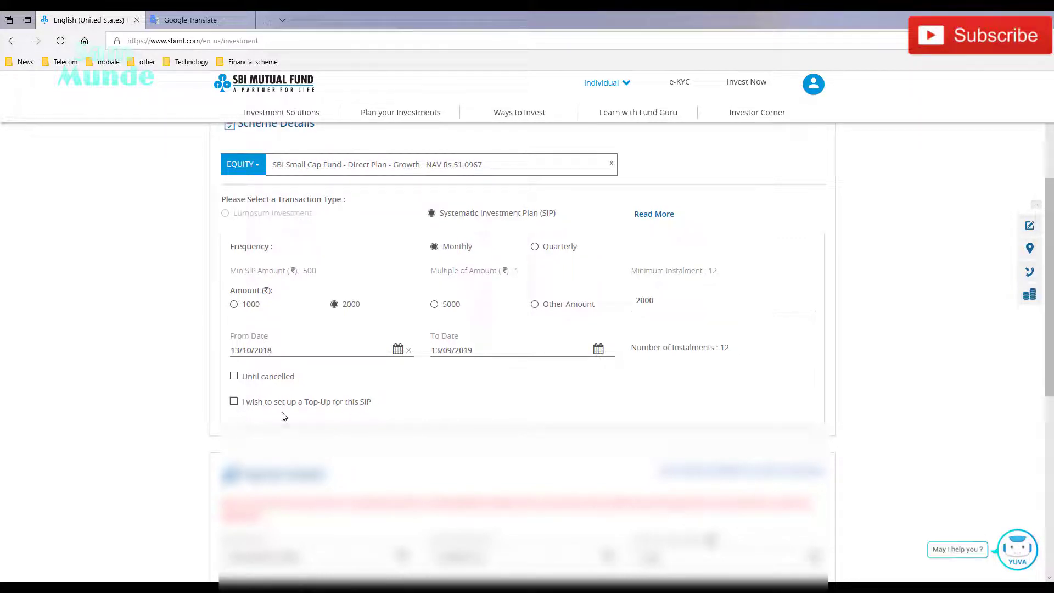
scroll(394, 423, "down", 2)
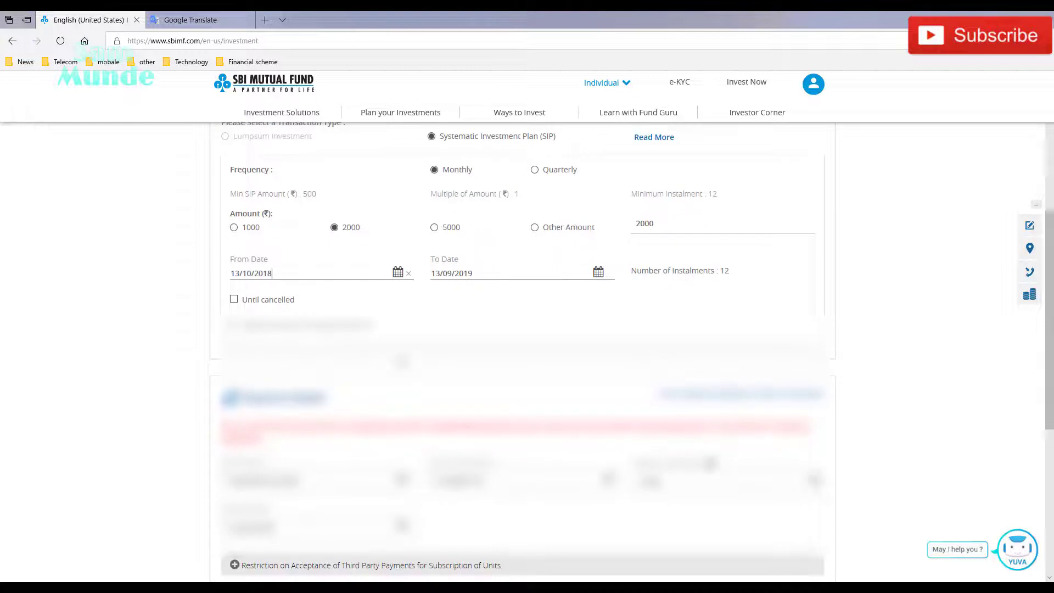
Accept the terms & conditions and Scheme Information Document declaration below the payment details
scroll(378, 419, "down", 3)
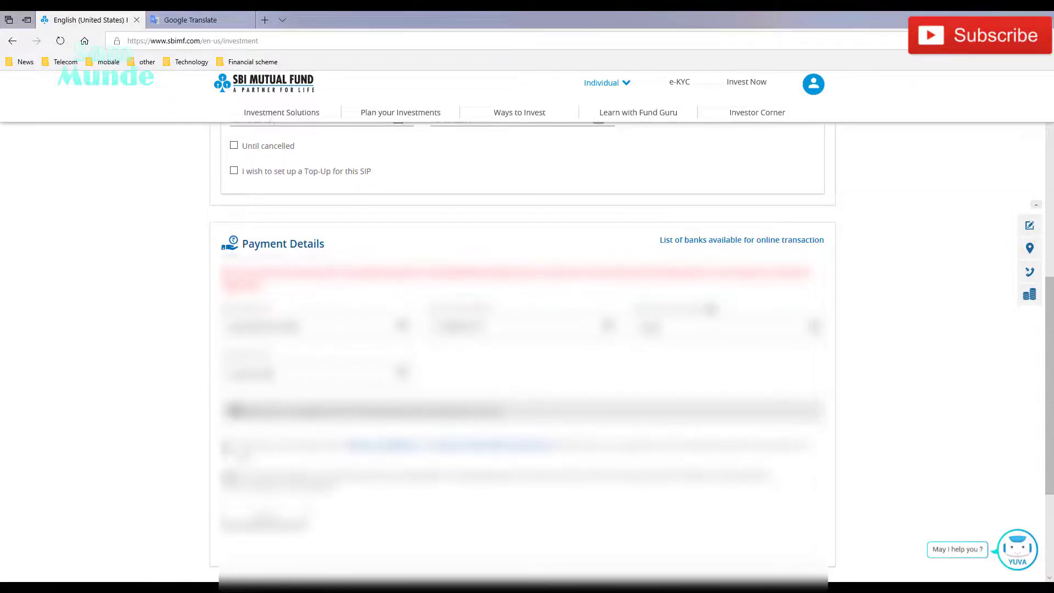
left_click(226, 444)
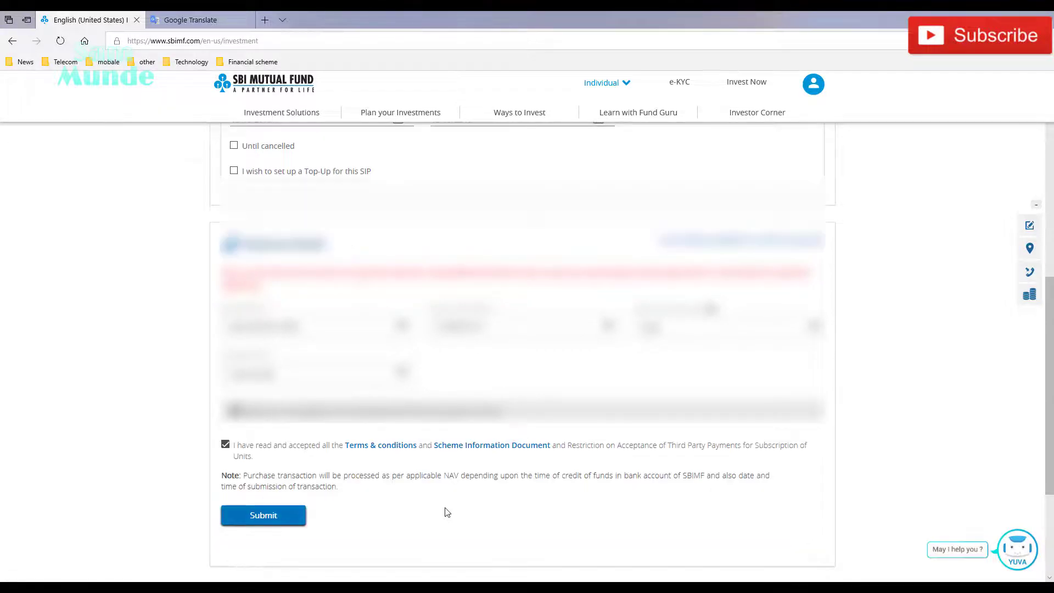
scroll(445, 512, "down", 1)
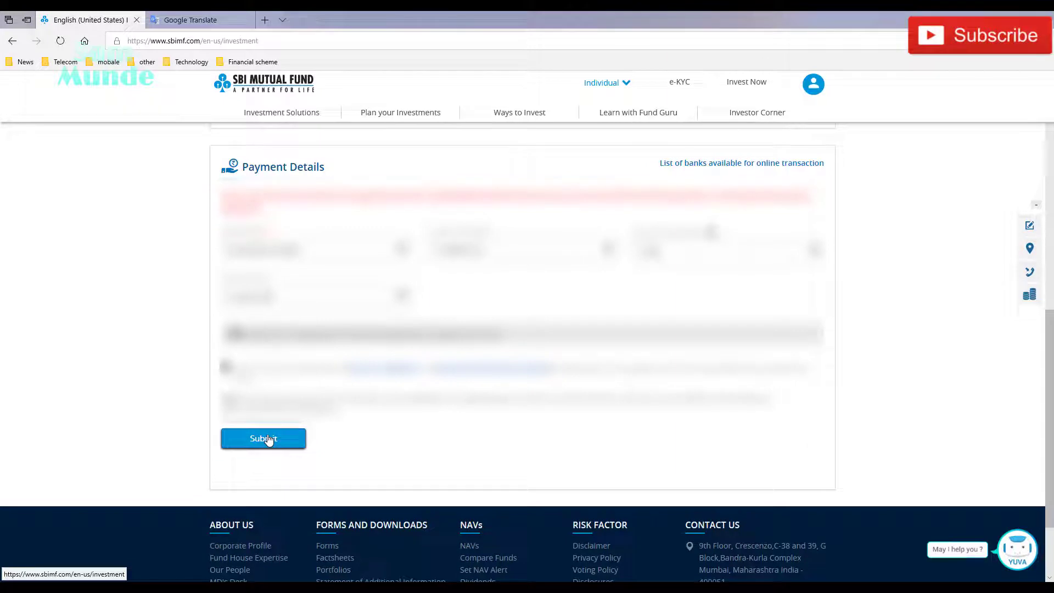
Choose OTM as the mode of investment in the payment details and submit the purchase form
left_click_drag(210, 420, 368, 467)
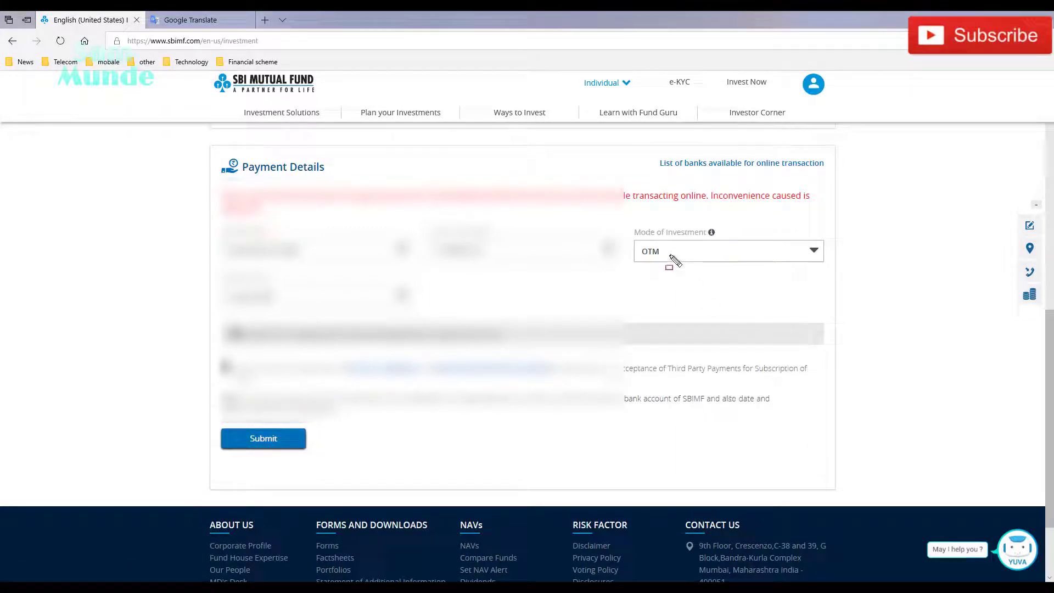
left_click_drag(628, 239, 678, 264)
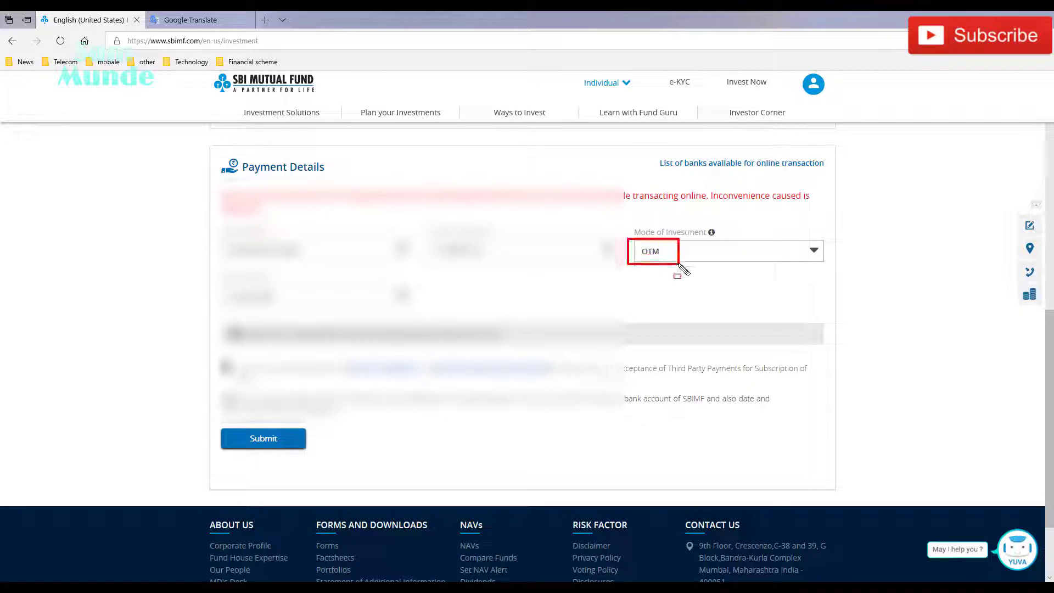
left_click(793, 252)
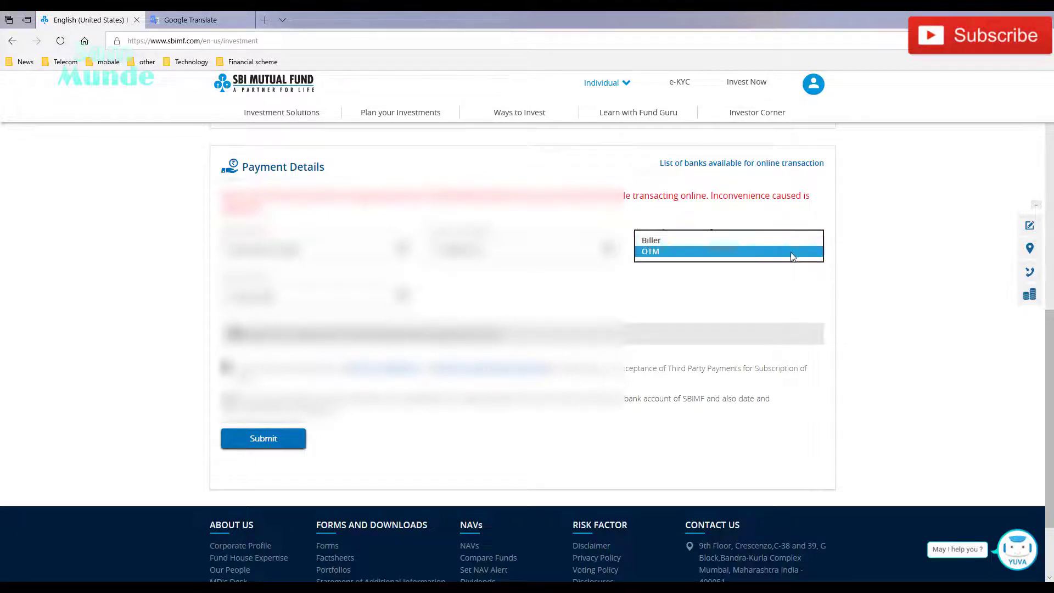
left_click(651, 251)
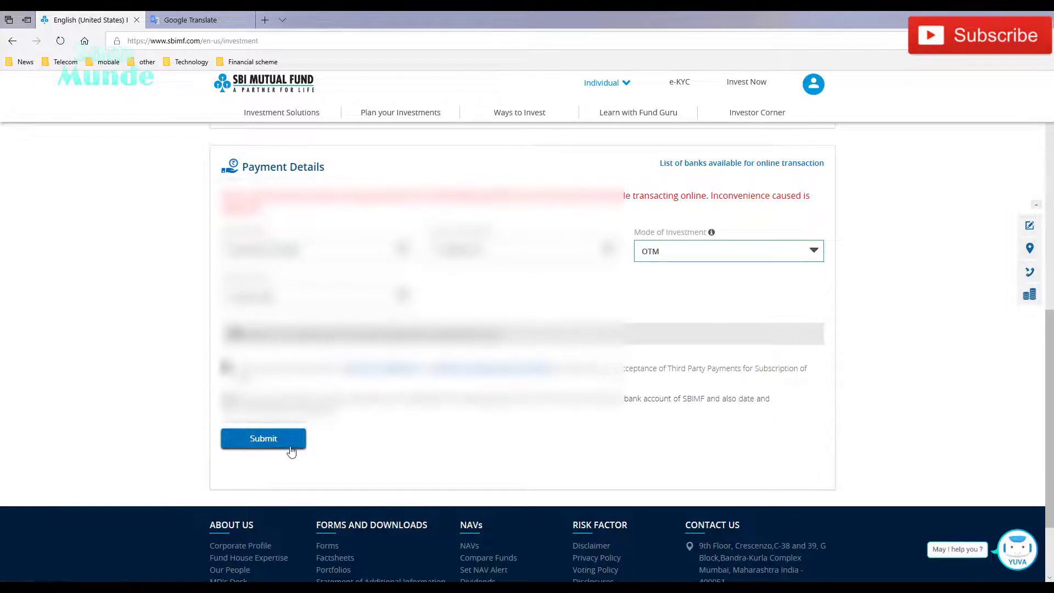
left_click(263, 438)
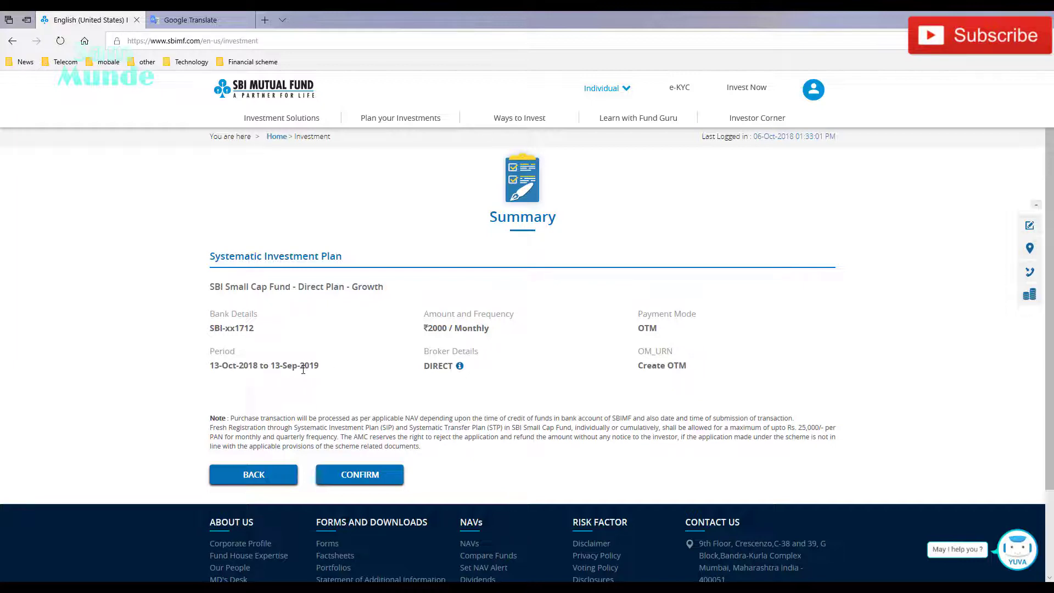
Go back from the summary to the purchase form and examine the dates offered by the To Date calendar for September and October 2019
left_click(254, 479)
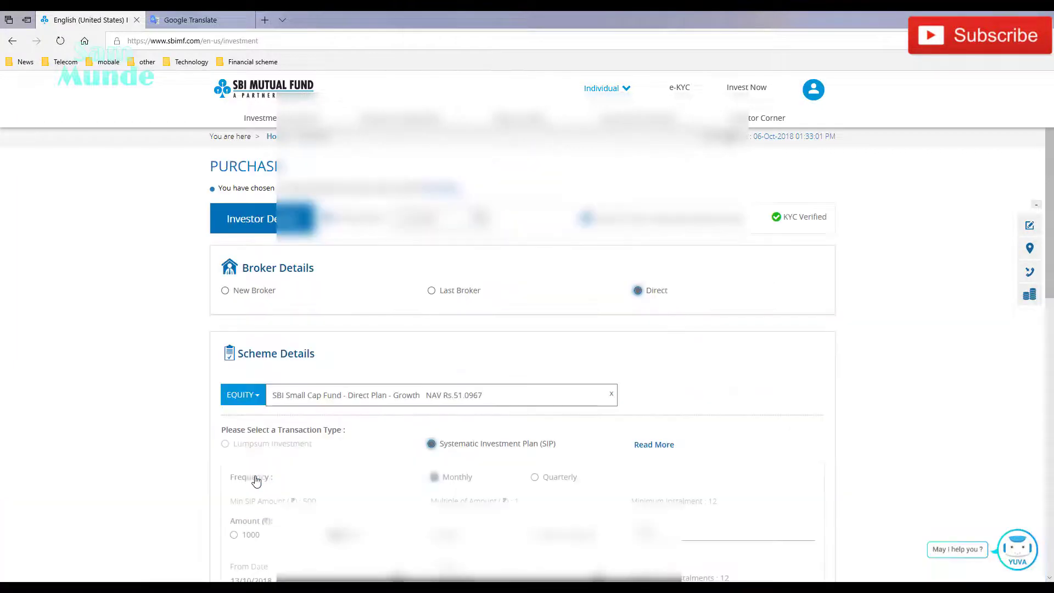
scroll(585, 440, "down", 1)
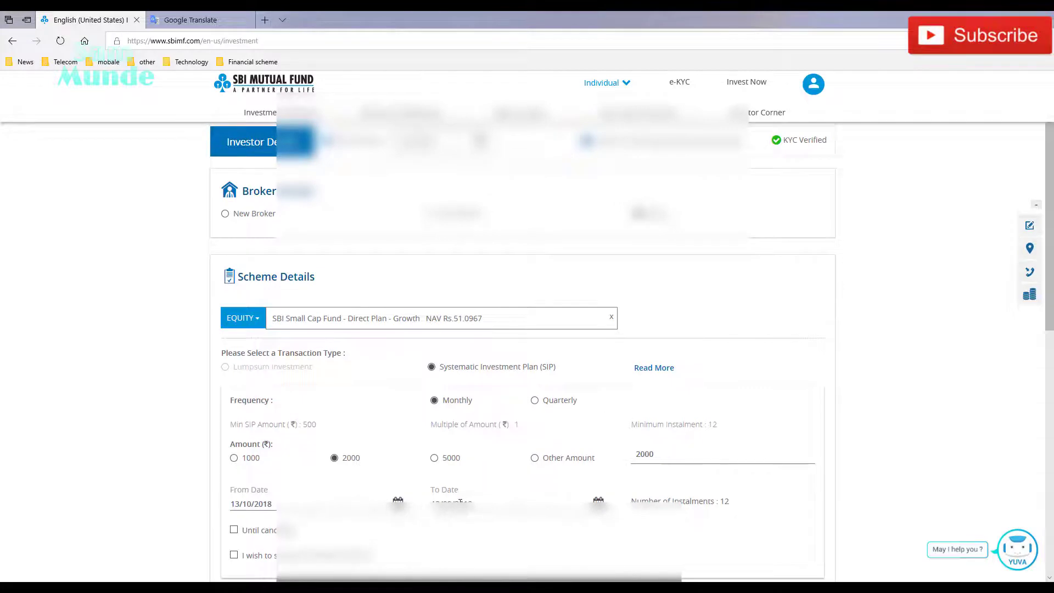
left_click(599, 504)
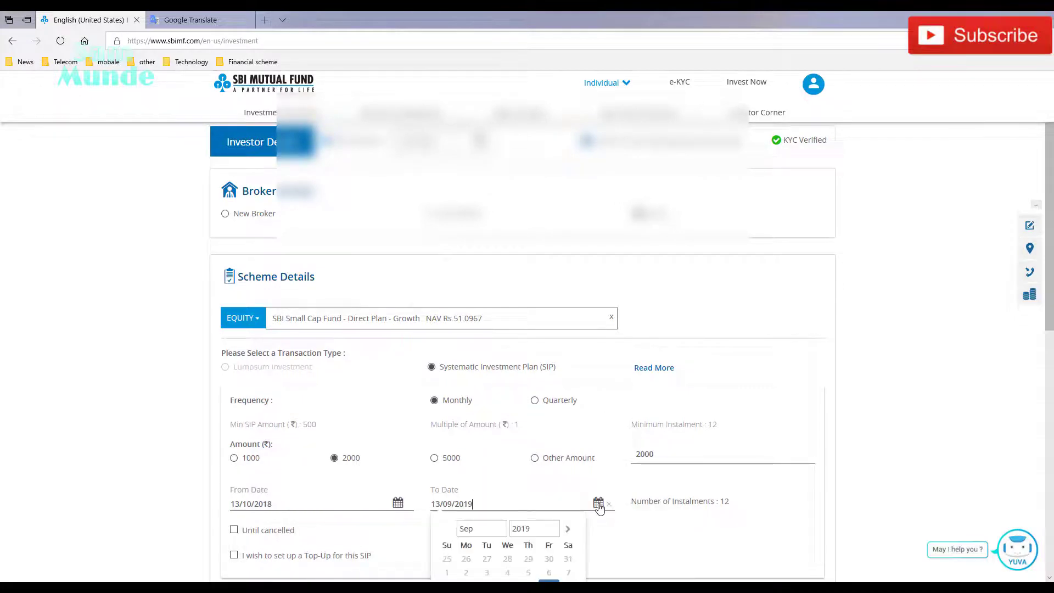
scroll(598, 506, "down", 1)
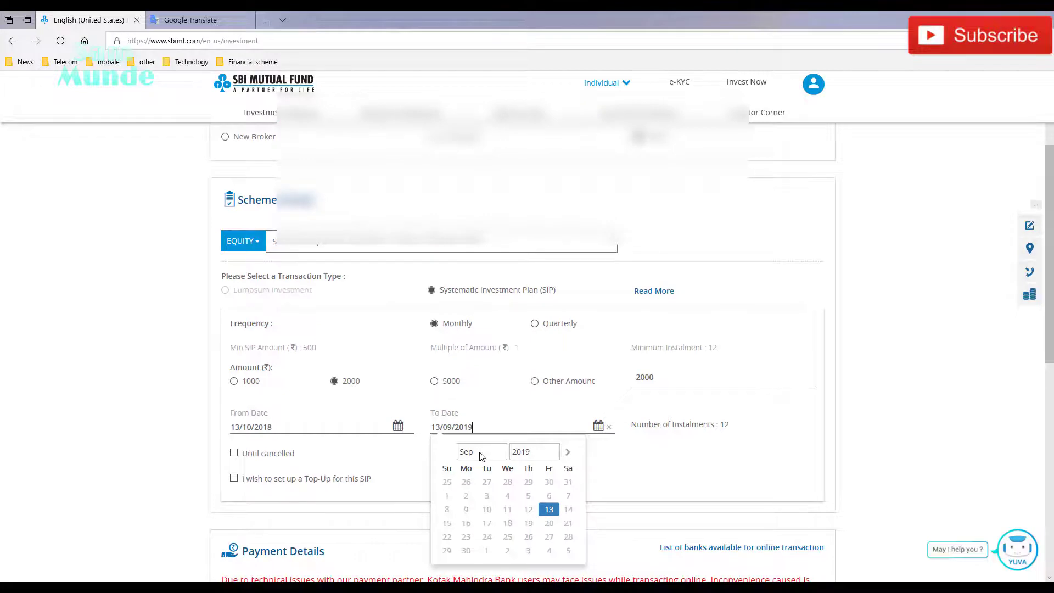
left_click(567, 451)
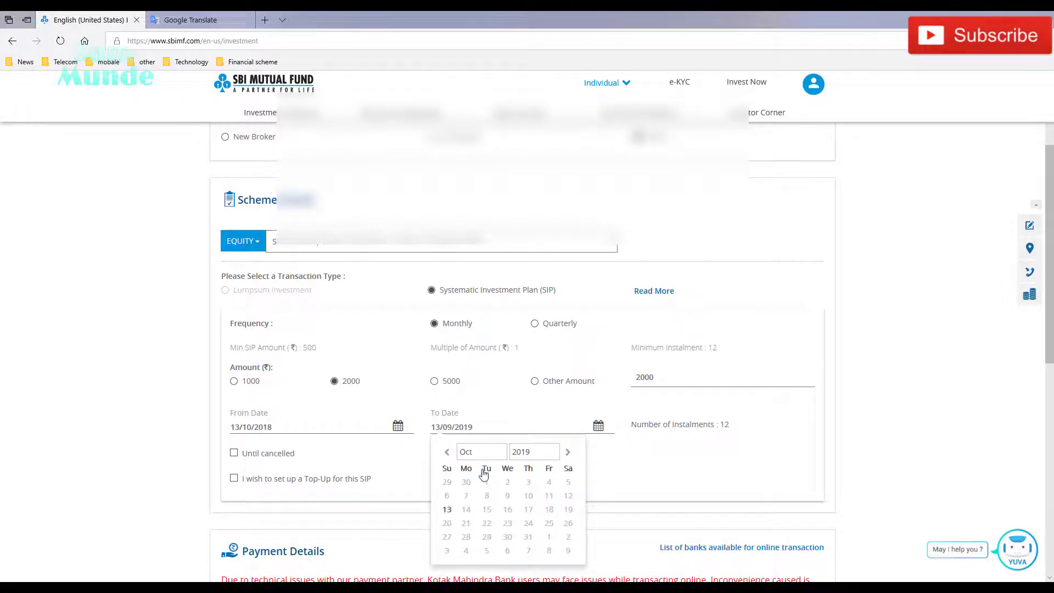
left_click(647, 465)
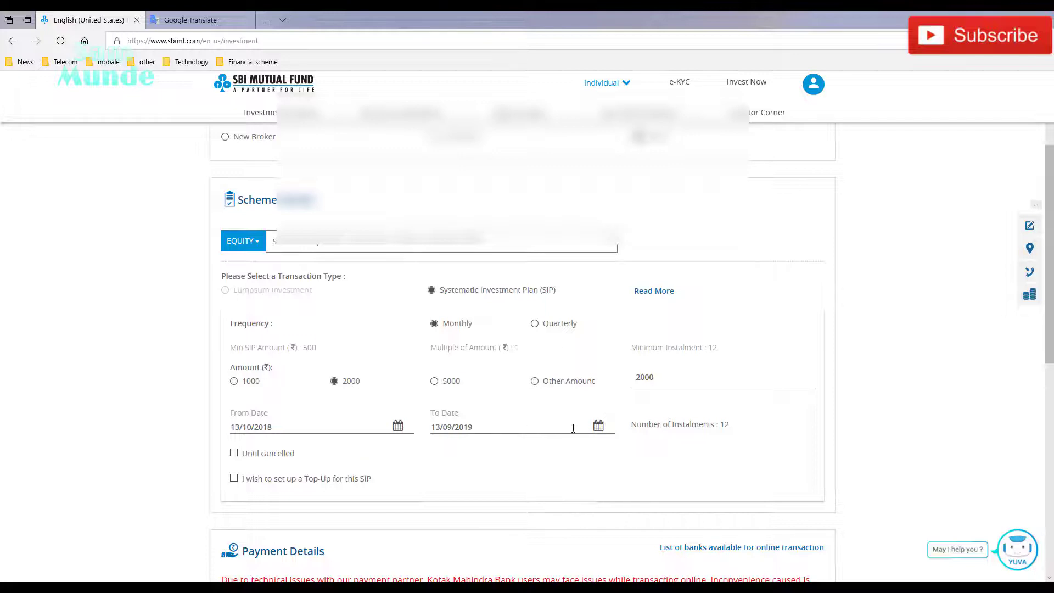
left_click(599, 429)
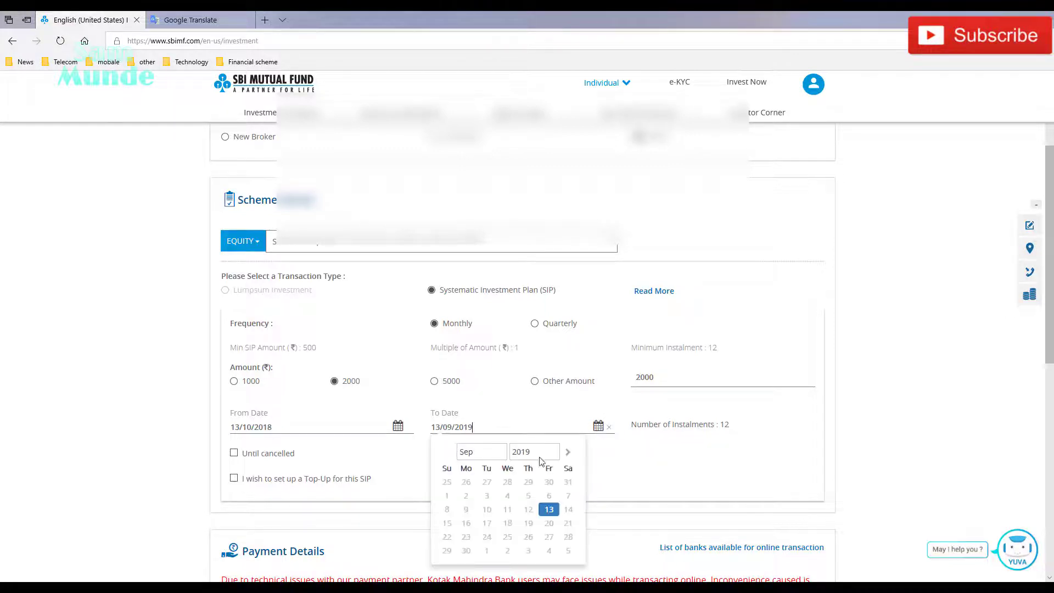
left_click(469, 462)
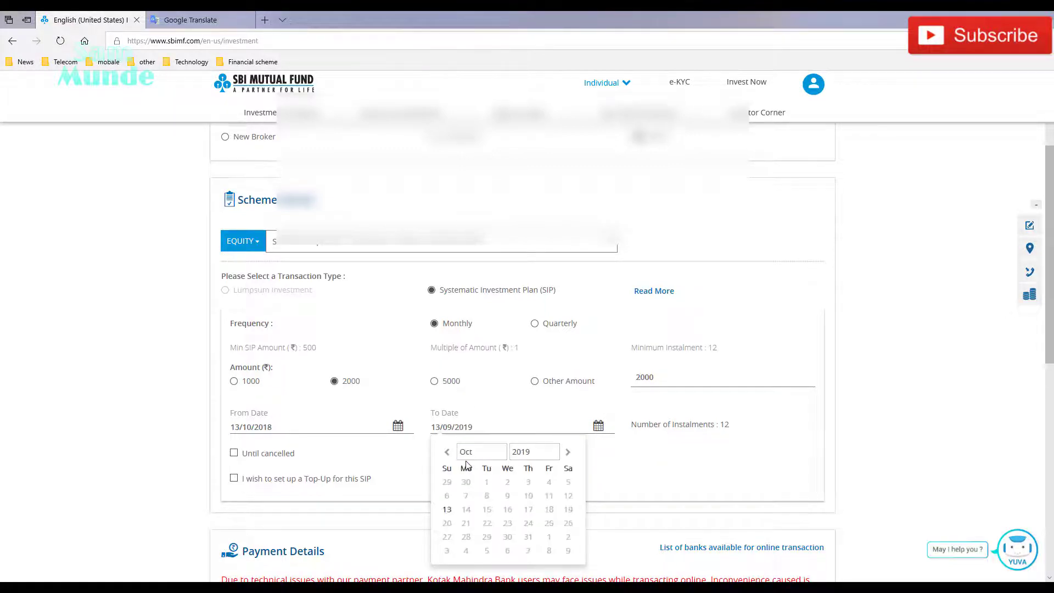
left_click(619, 460)
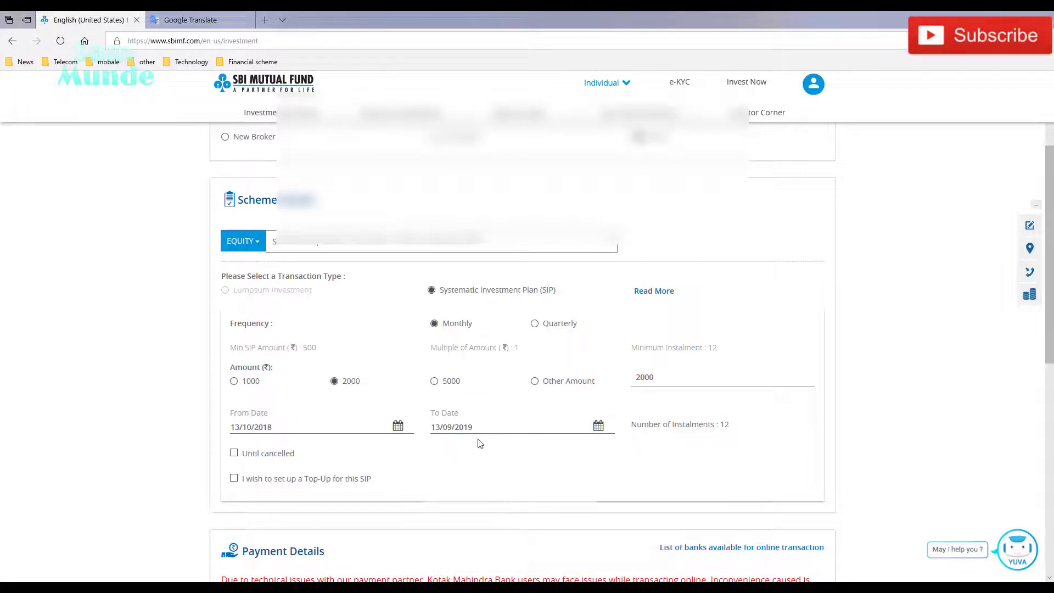
Resubmit the purchase form with the same SIP details and confirm the Systematic Investment Plan summary
scroll(453, 431, "down", 7)
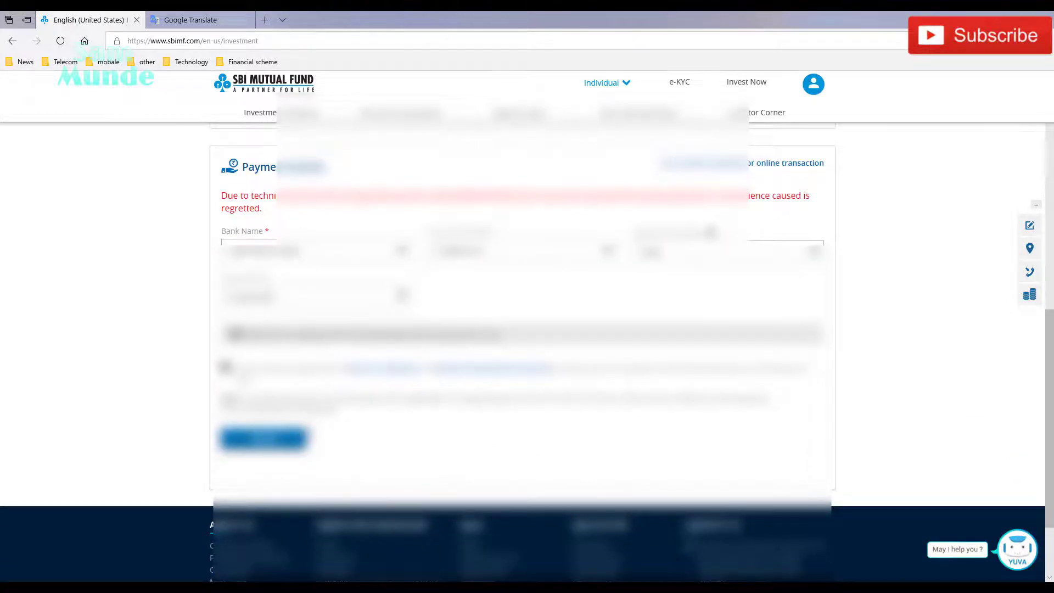
key("ctrl+a")
left_click(372, 451)
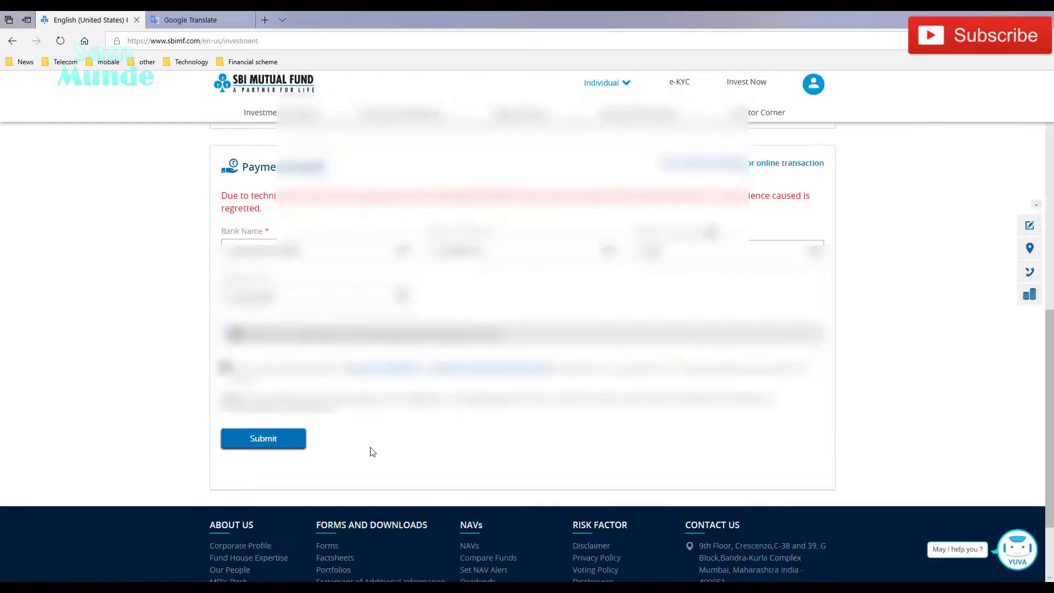
left_click_drag(207, 424, 340, 456)
key("Escape")
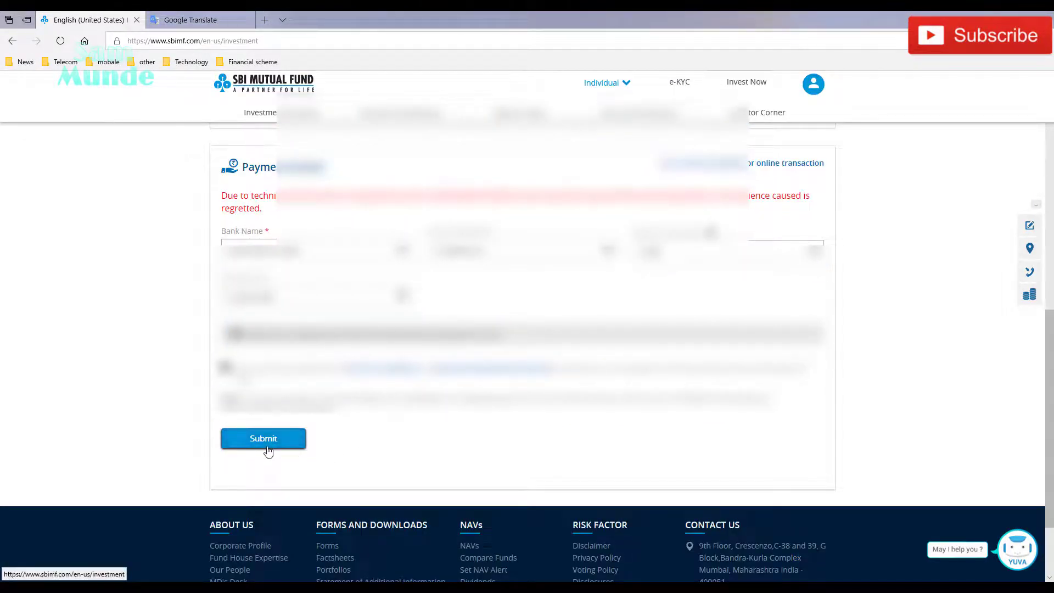
left_click(276, 445)
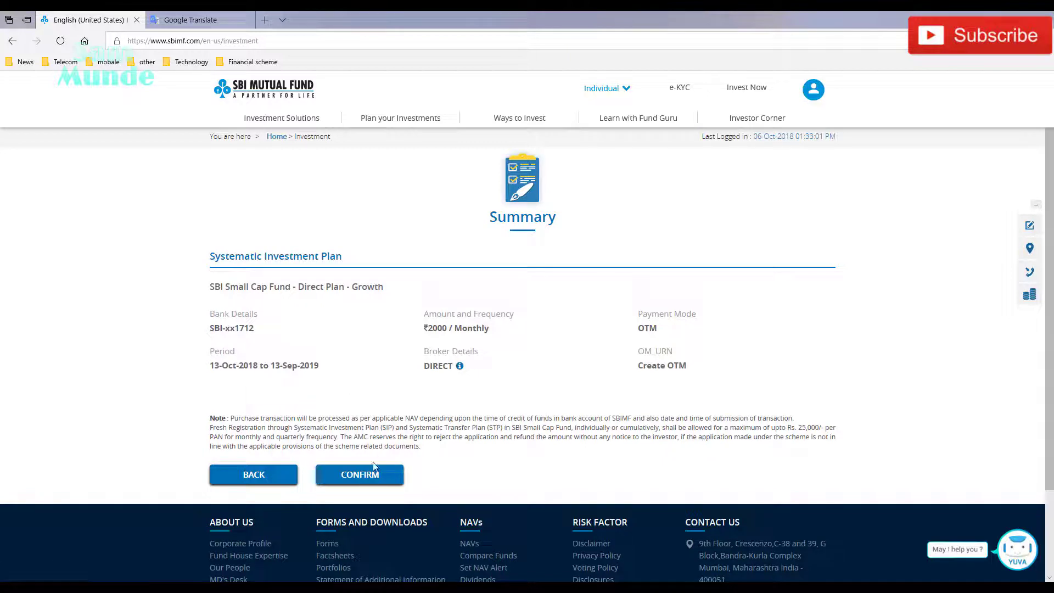
left_click_drag(304, 460, 432, 493)
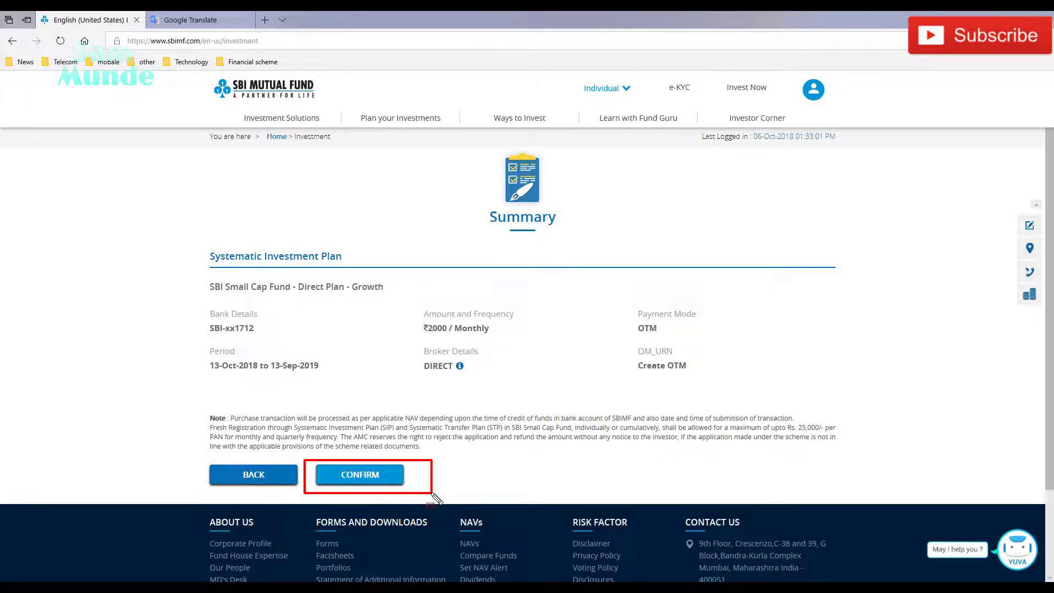
left_click(374, 480)
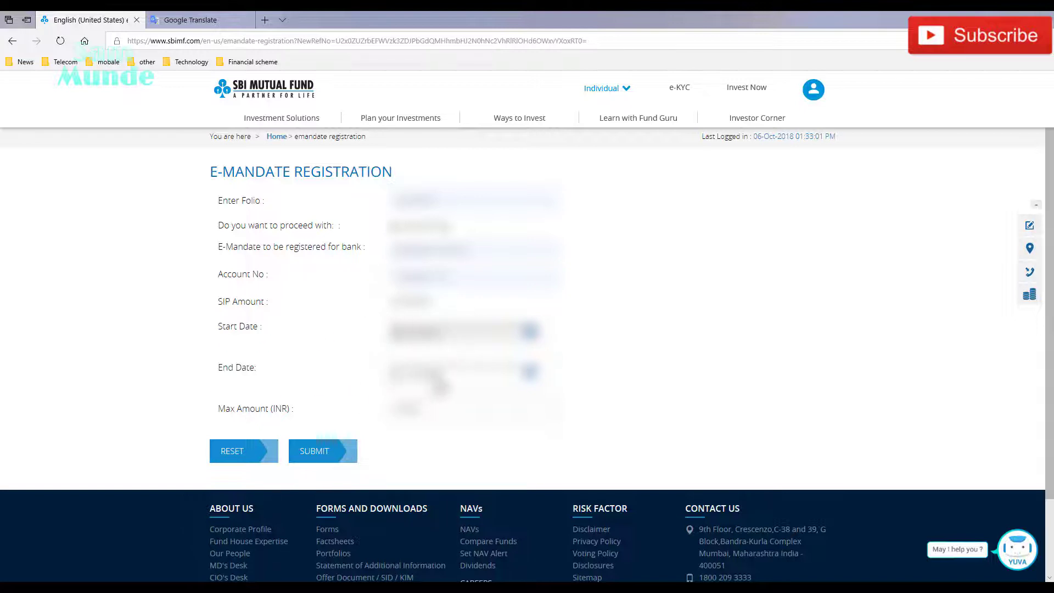
Submit the e-mandate registration form and agree to proceed to the bank's internet banking page
mouse_move(384, 185)
left_mouse_down()
mouse_move(461, 429)
mouse_move(609, 444)
left_mouse_up()
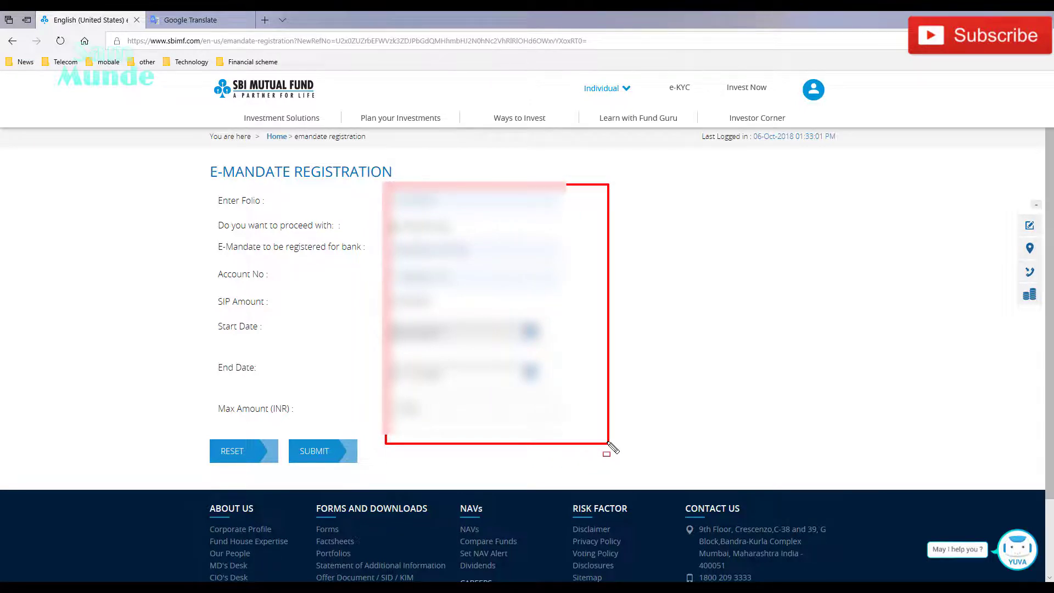
left_click(321, 460)
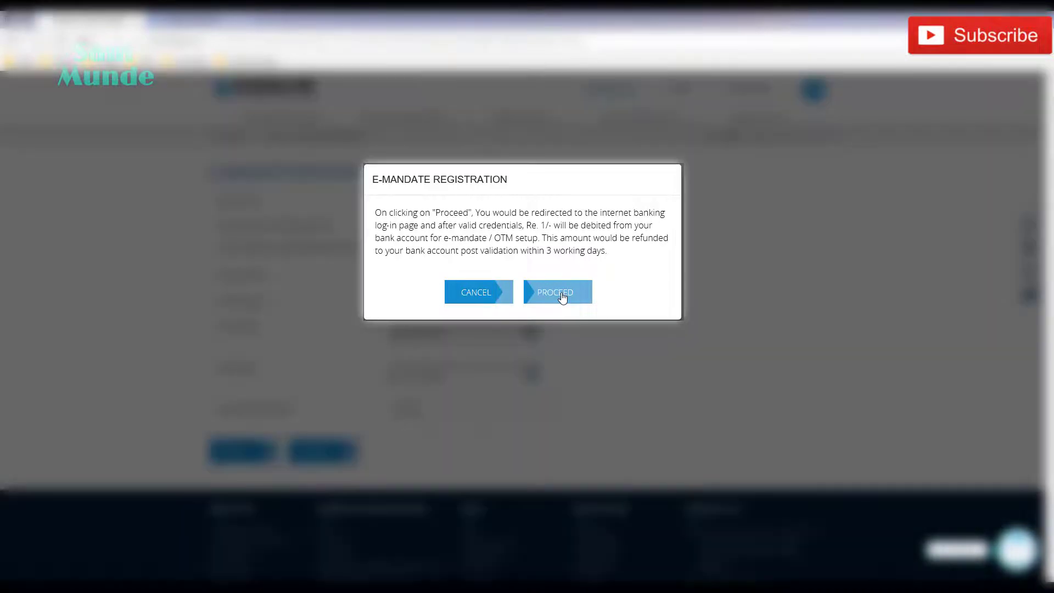
left_click(563, 295)
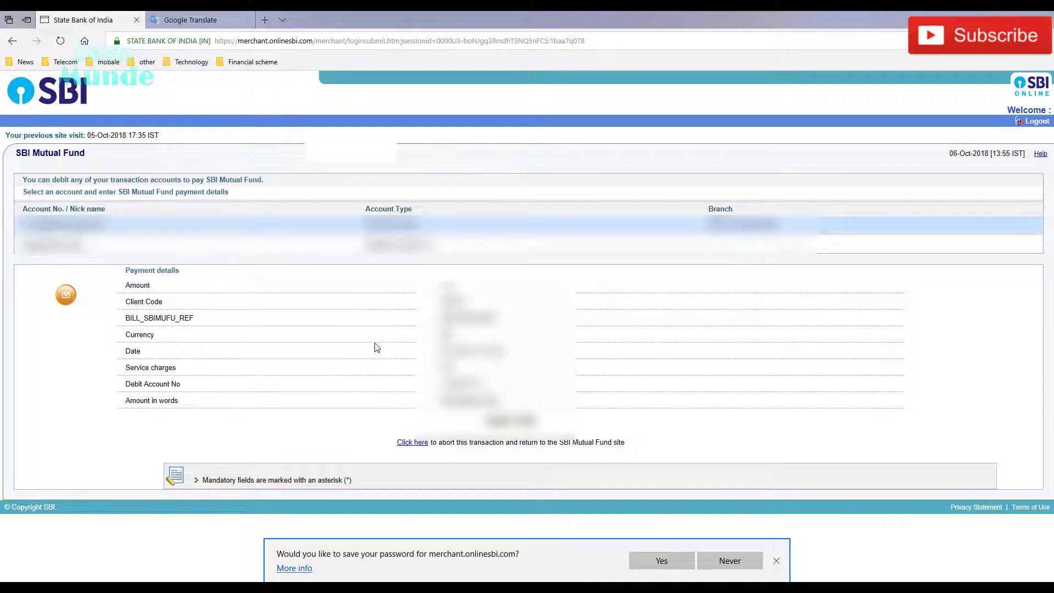
Dismiss the browser's offer to save the password and confirm the SBI Mutual Fund payment details on both bank pages
left_click(776, 561)
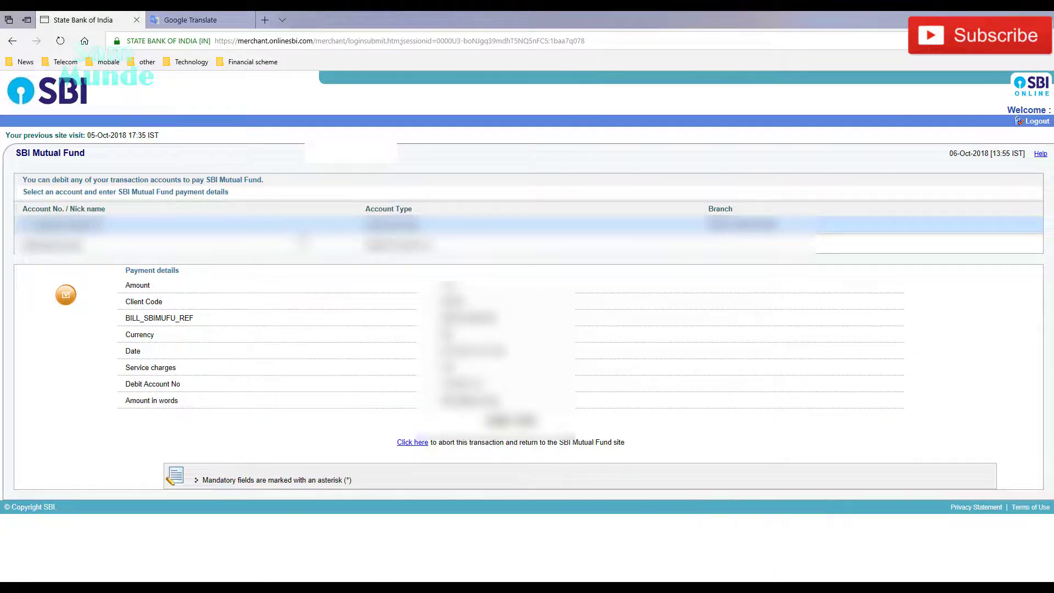
mouse_move(95, 258)
left_mouse_down()
mouse_move(175, 357)
mouse_move(522, 456)
mouse_move(760, 456)
left_mouse_up()
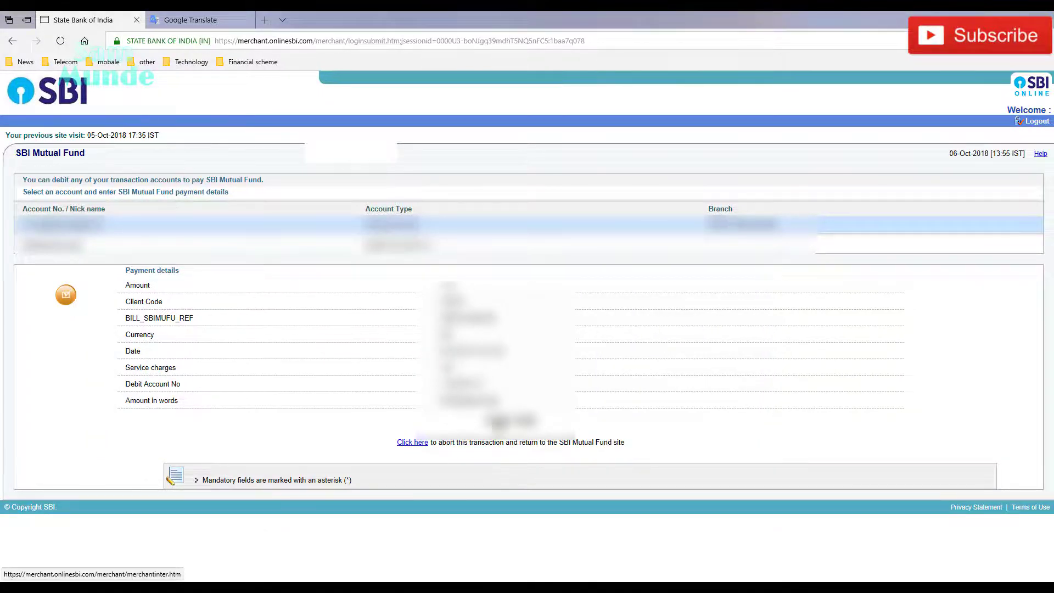
left_click(511, 420)
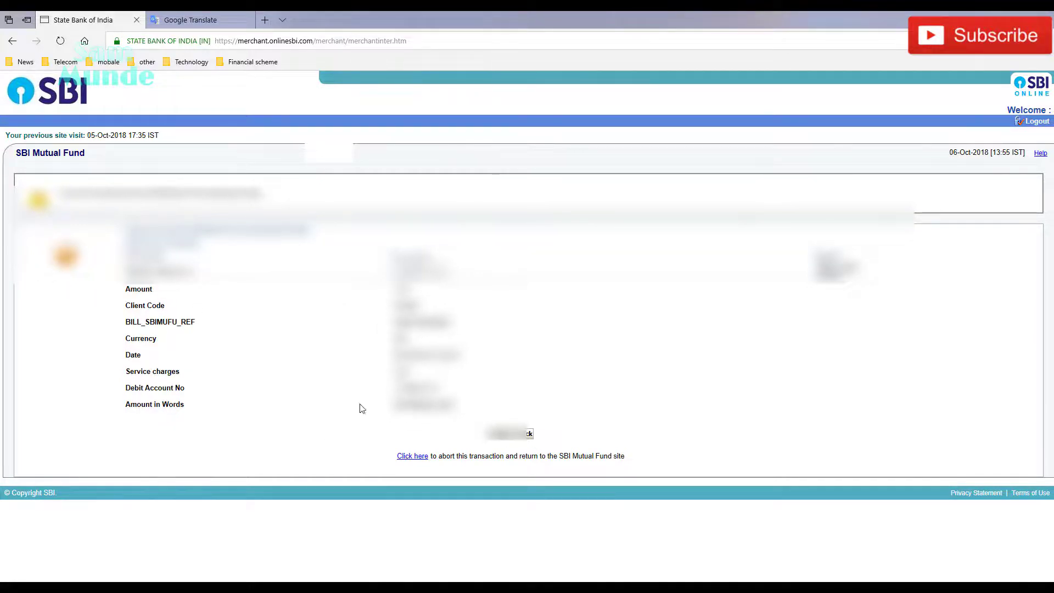
left_click(499, 439)
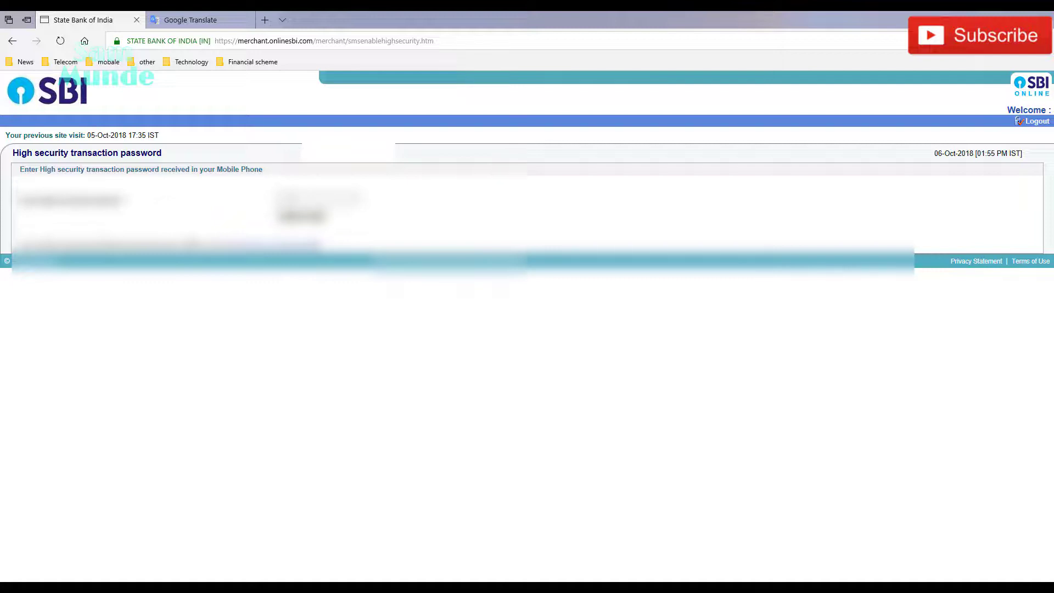
Enter the high security transaction password received by SMS and confirm the payment
left_click(292, 199)
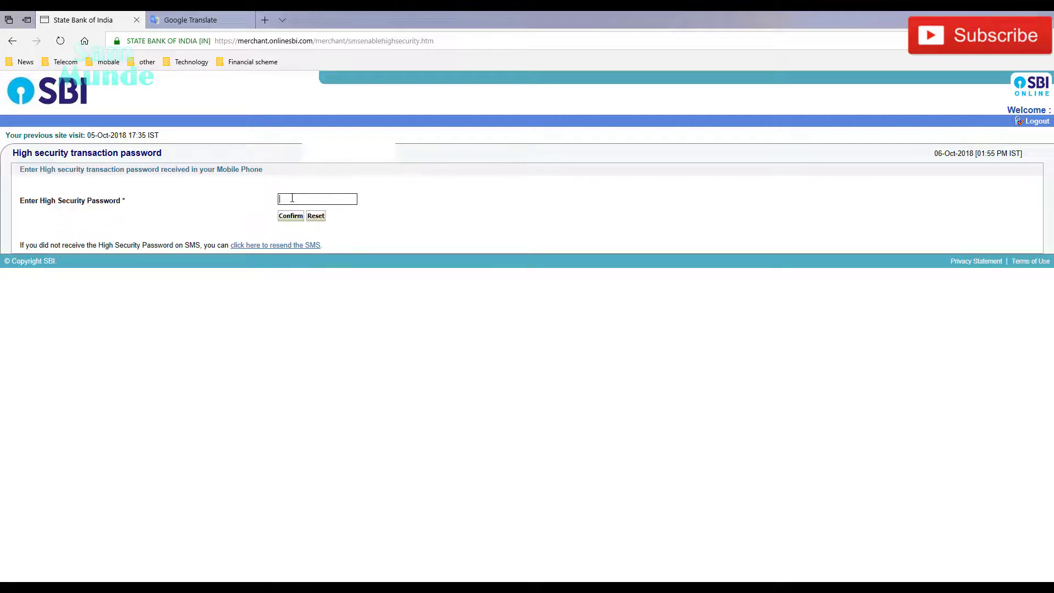
type("•••••••")
left_click_drag(249, 185, 390, 249)
left_click(290, 218)
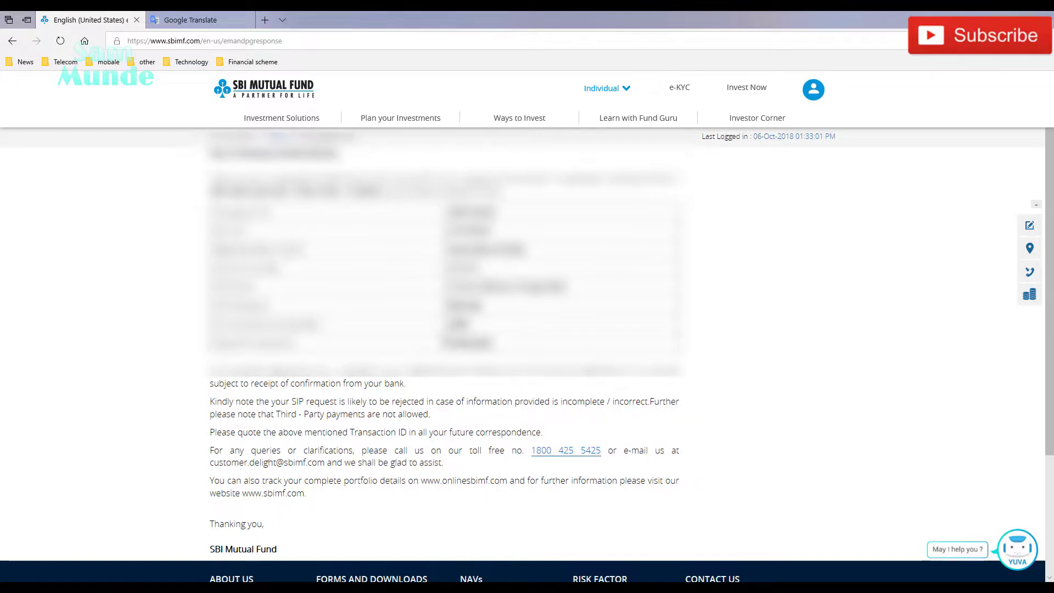
Review the SIP transaction details and notes on the e-mandate response page
scroll(445, 341, "down", 1)
scroll(445, 341, "up", 1)
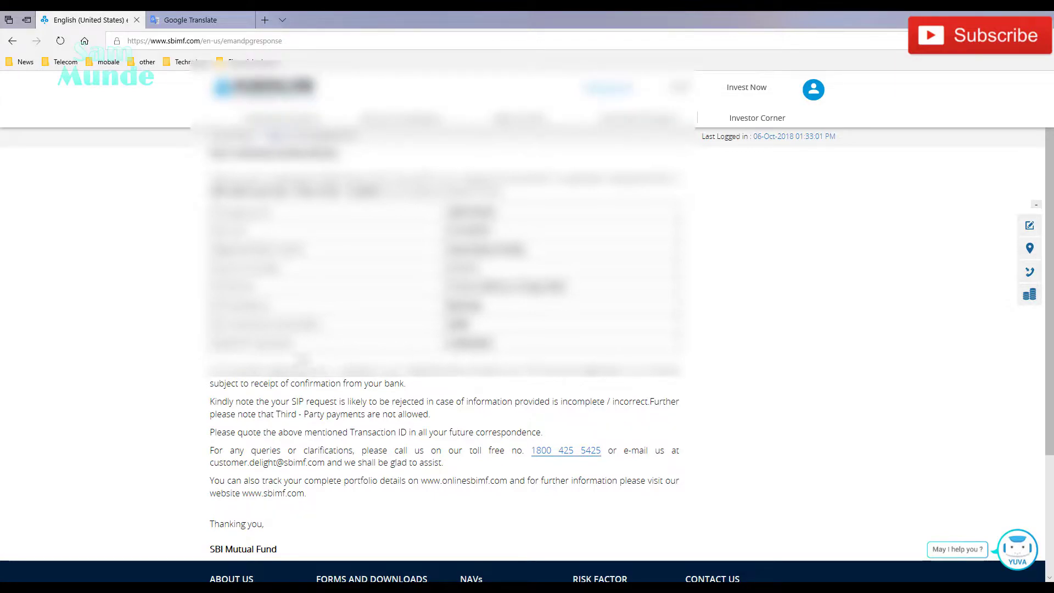
scroll(273, 272, "down", 3)
scroll(272, 273, "up", 3)
scroll(273, 275, "down", 3)
scroll(273, 275, "up", 3)
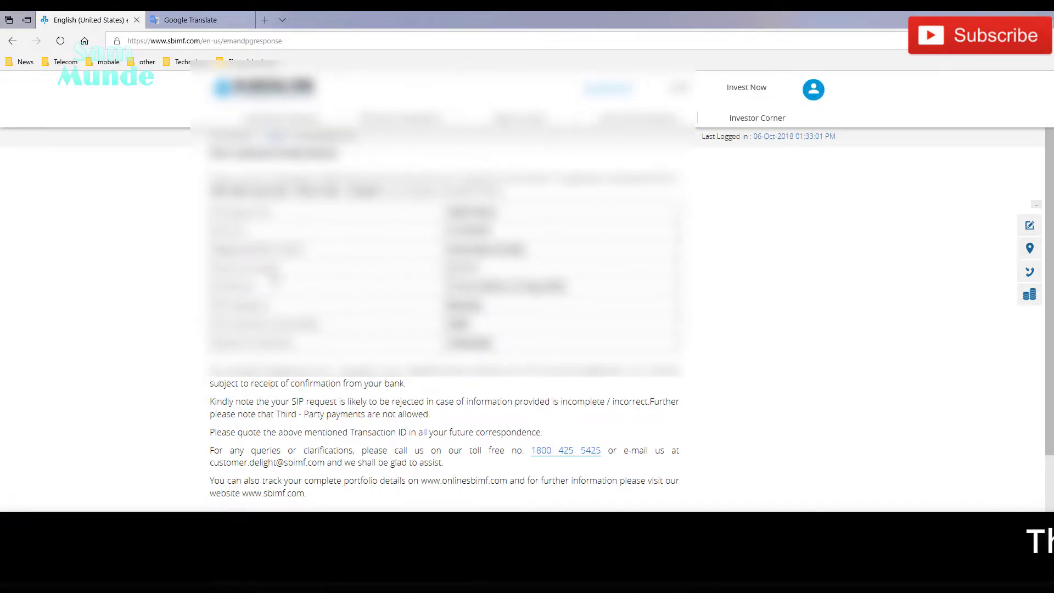